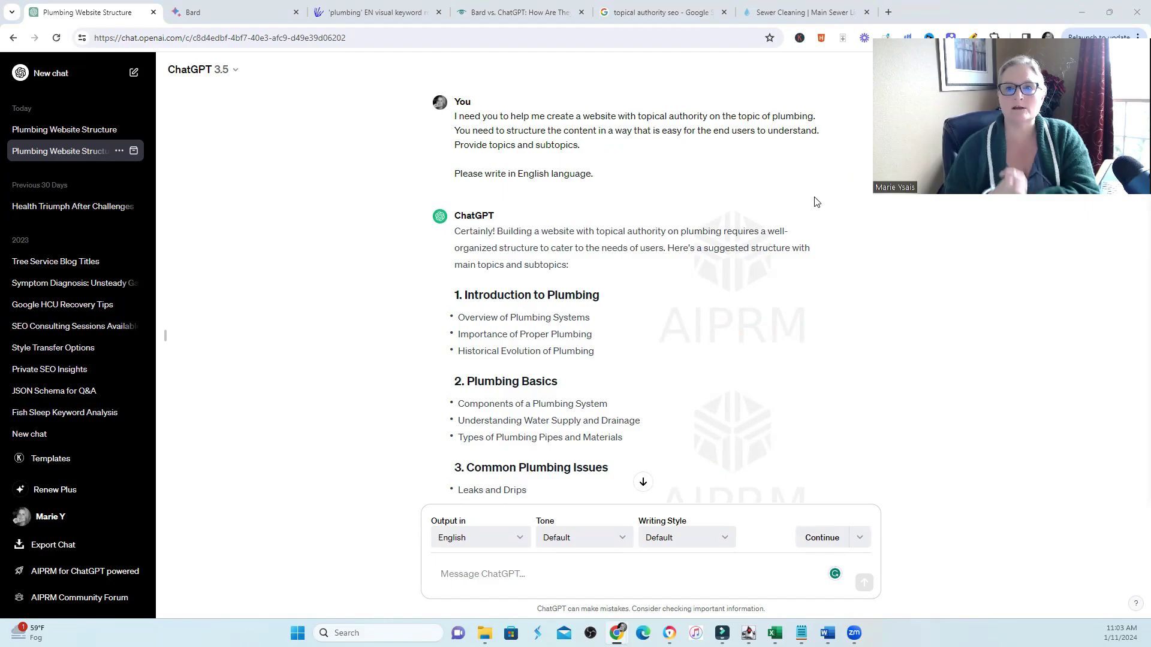
pyautogui.moveTo(454, 130); pyautogui.dragTo(670, 146)
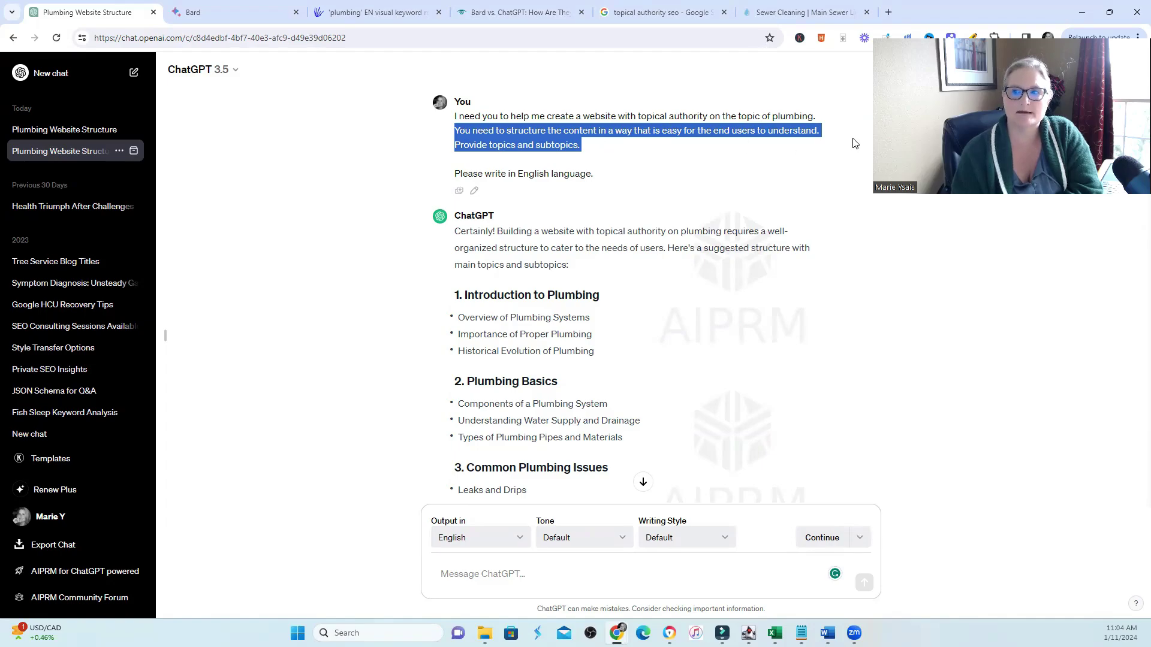
pyautogui.scroll(-1, 853, 143)
pyautogui.scroll(-2, 465, 213)
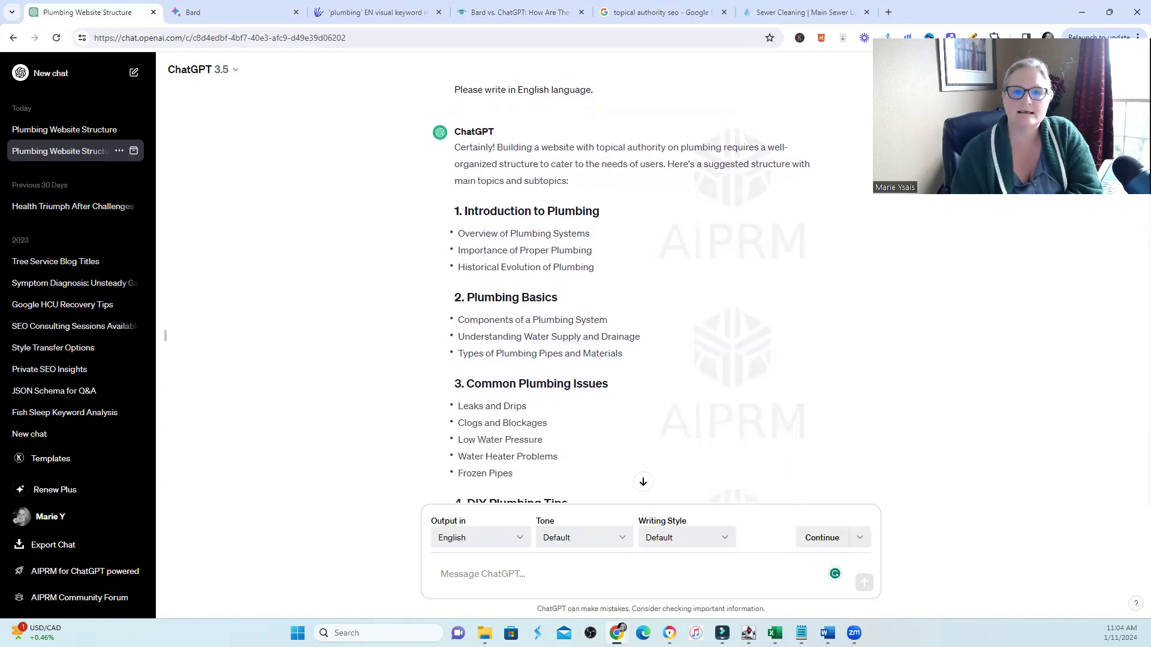
pyautogui.moveTo(466, 212); pyautogui.dragTo(608, 221)
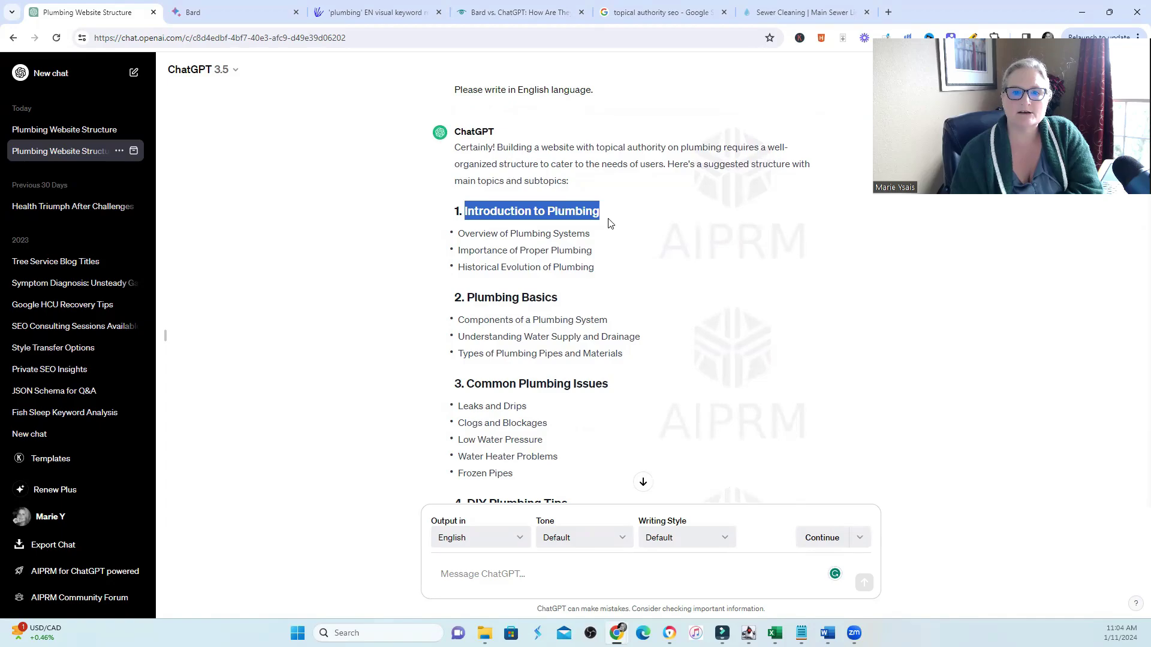
pyautogui.moveTo(474, 299); pyautogui.dragTo(574, 305)
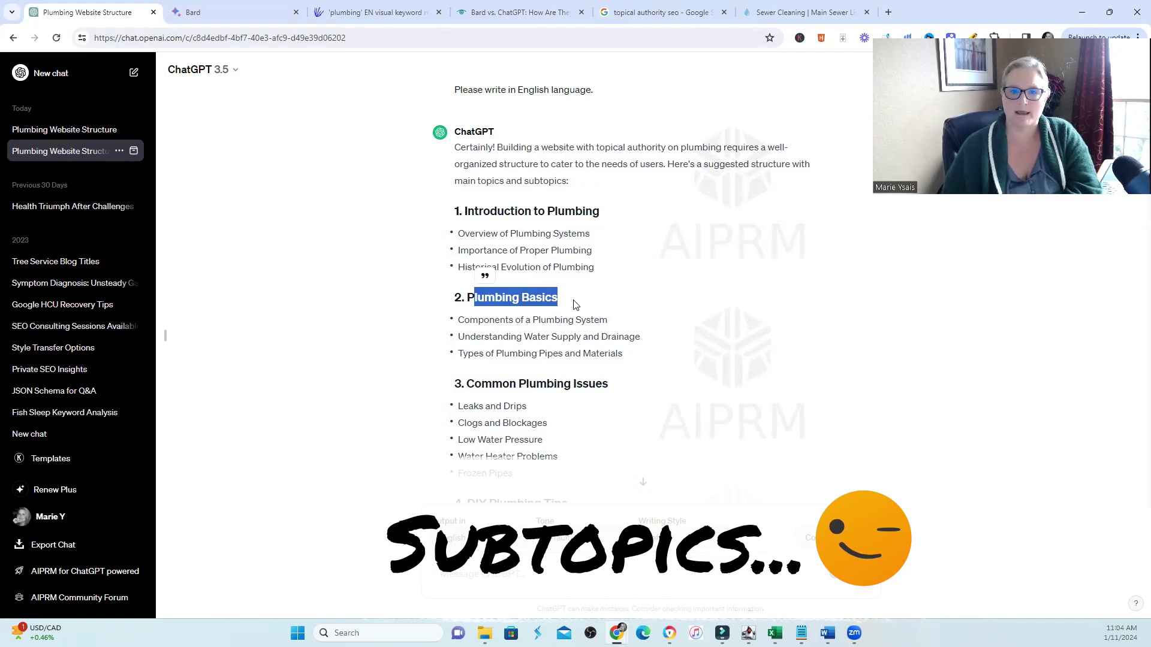
pyautogui.click(573, 305)
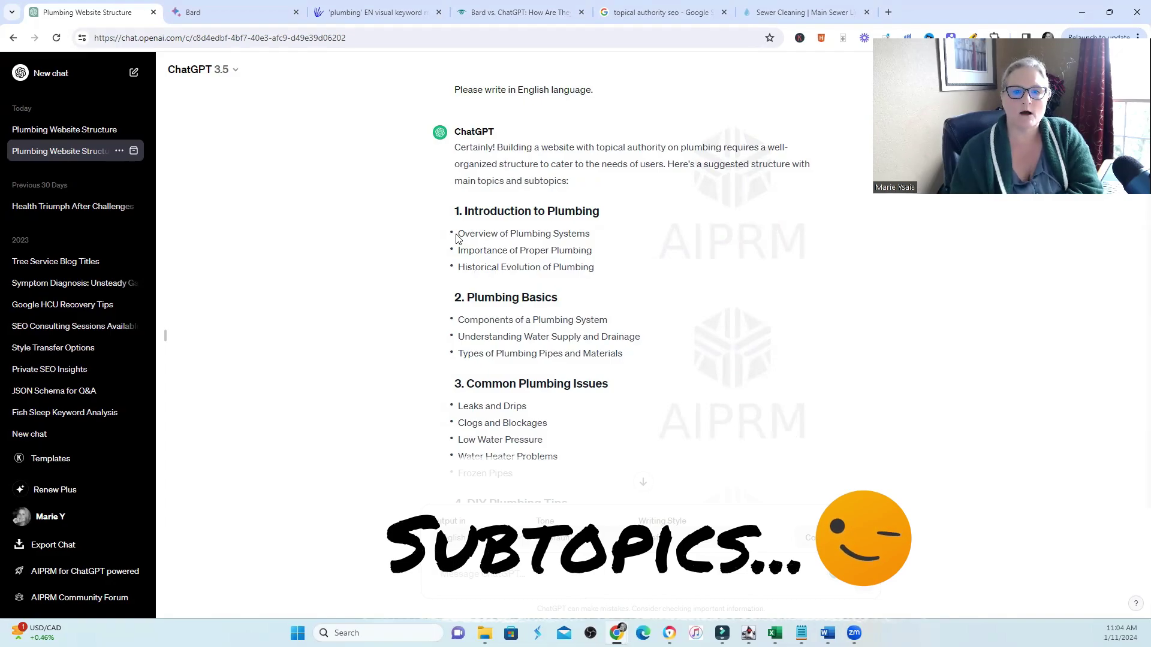
pyautogui.moveTo(460, 235); pyautogui.dragTo(592, 236)
pyautogui.moveTo(460, 251); pyautogui.dragTo(597, 257)
pyautogui.moveTo(476, 268); pyautogui.dragTo(597, 275)
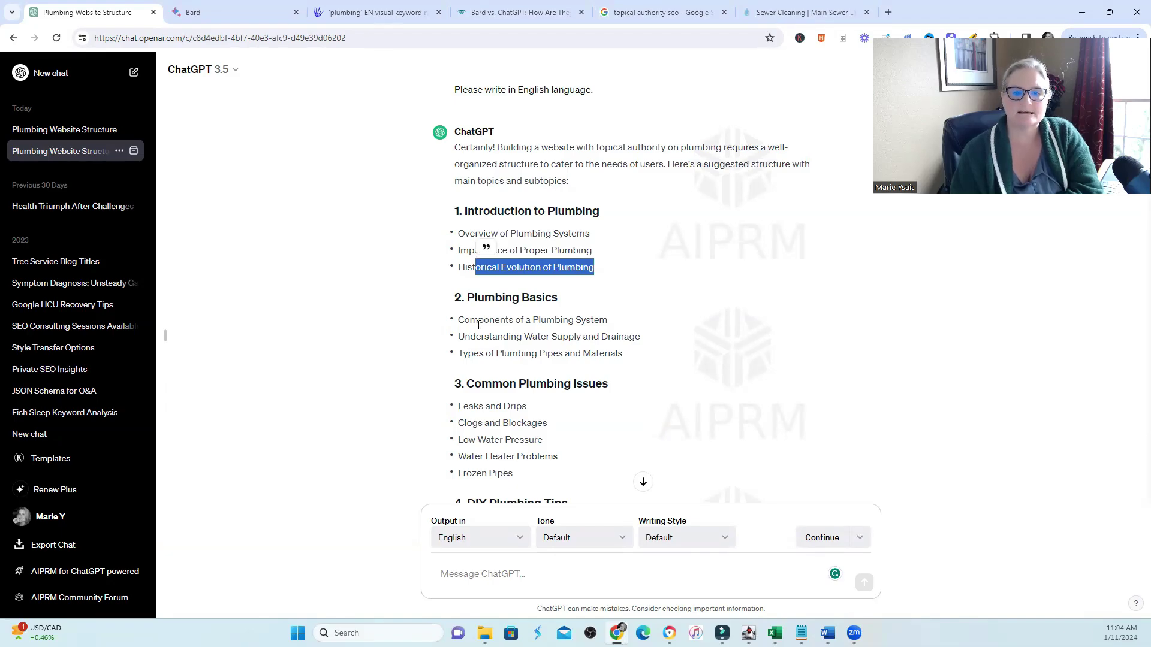
pyautogui.moveTo(478, 324); pyautogui.dragTo(594, 321)
pyautogui.scroll(-2, 573, 300)
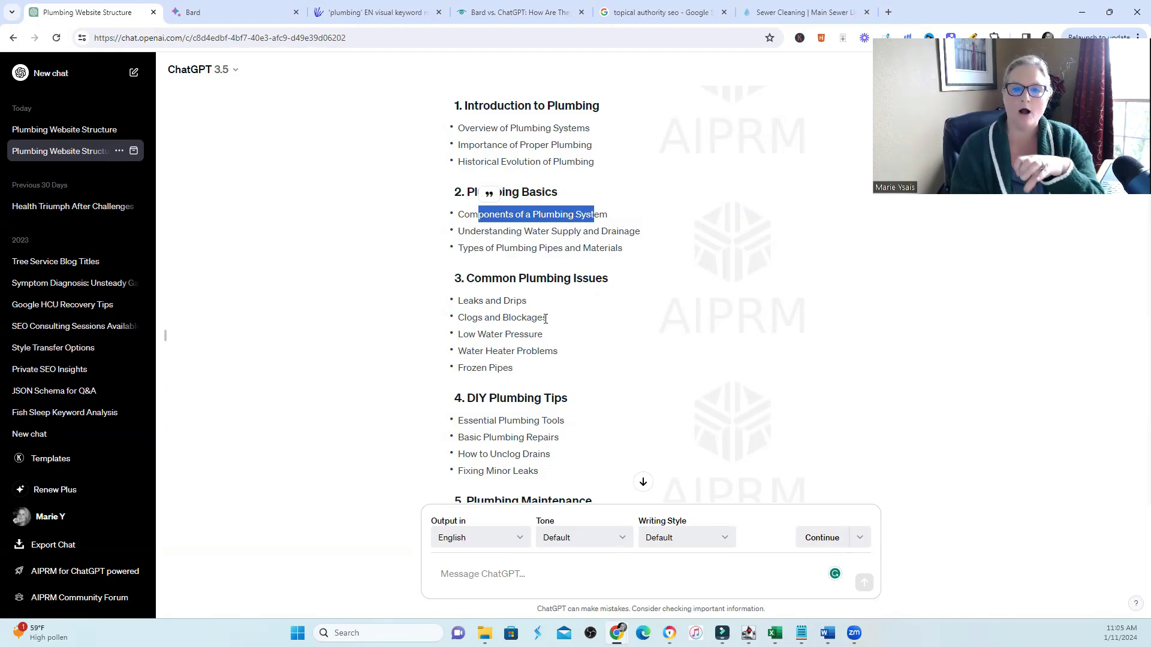
pyautogui.moveTo(528, 301); pyautogui.dragTo(560, 324)
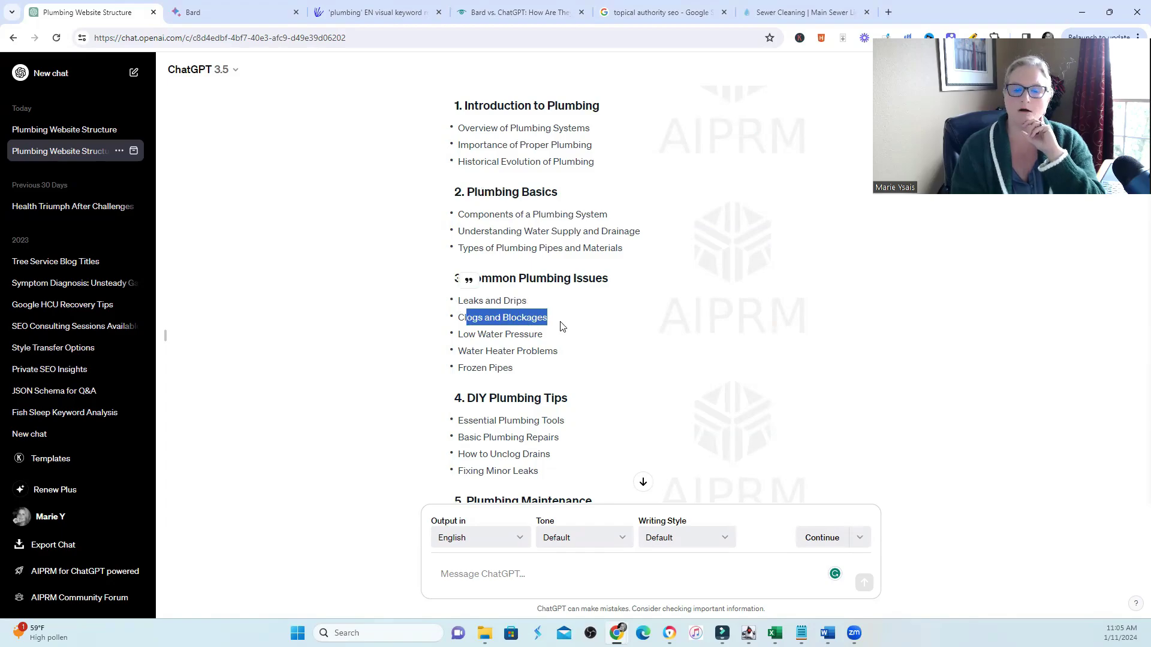
pyautogui.moveTo(466, 367); pyautogui.dragTo(525, 376)
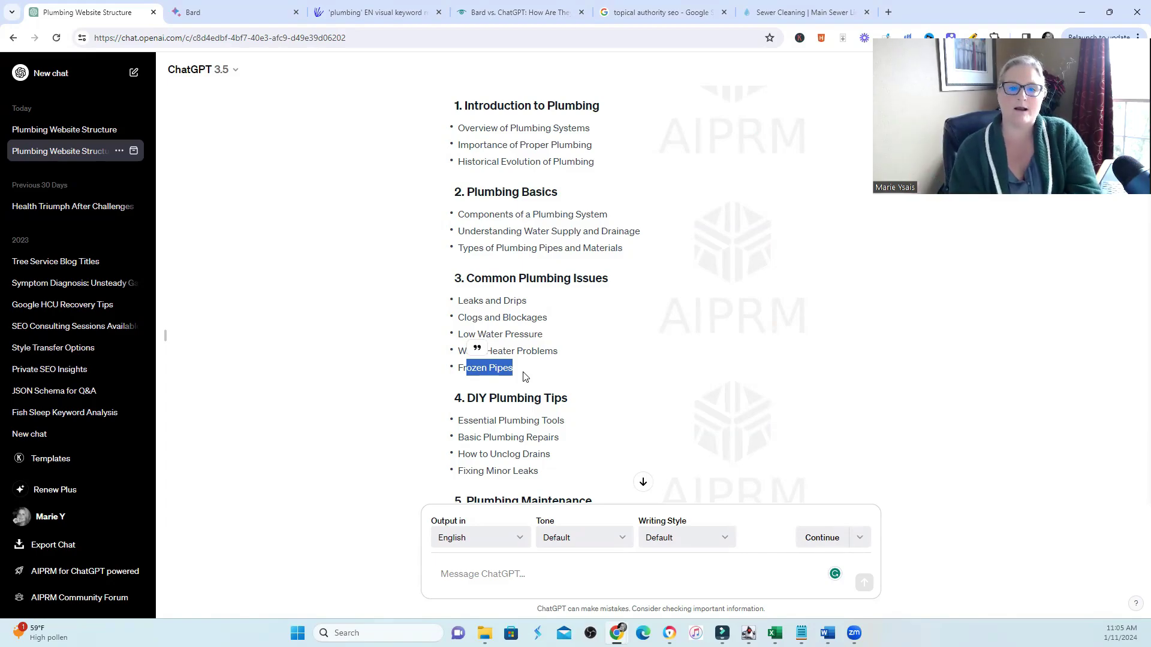
pyautogui.click(511, 318)
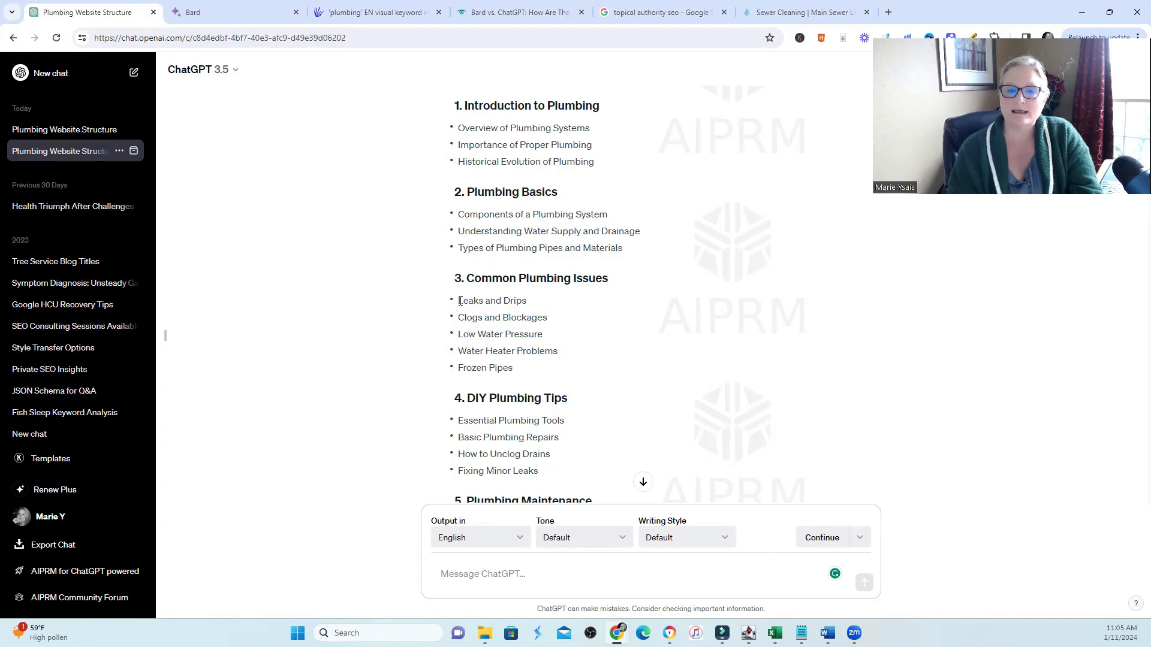
pyautogui.moveTo(460, 301); pyautogui.dragTo(545, 303)
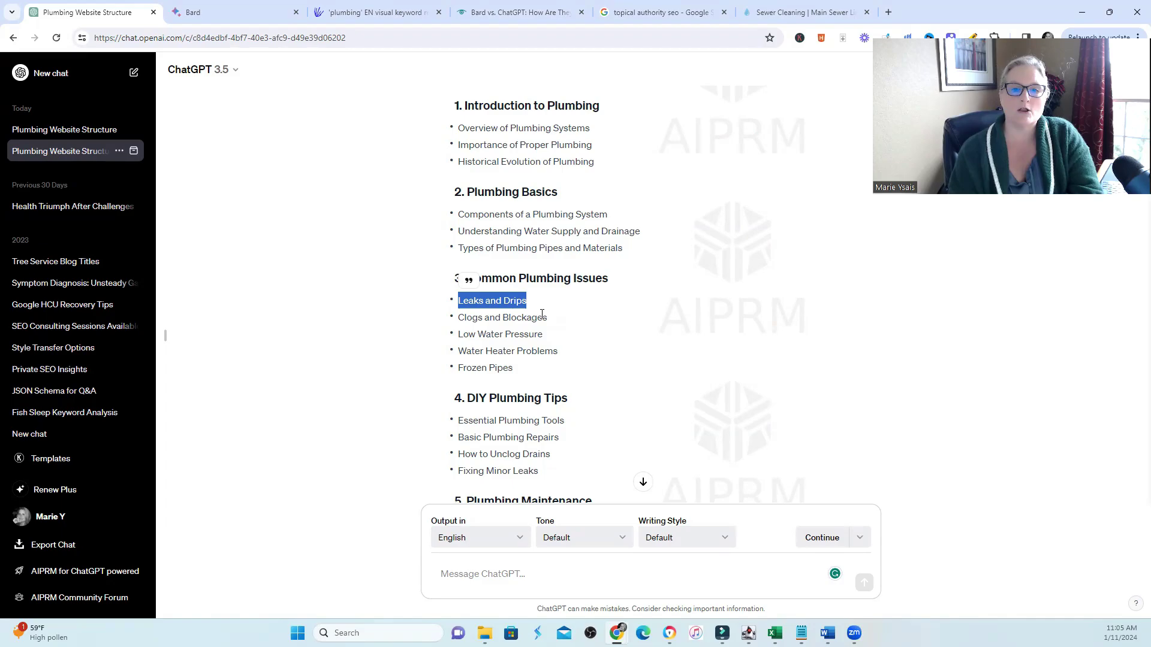
pyautogui.moveTo(549, 319); pyautogui.dragTo(454, 319)
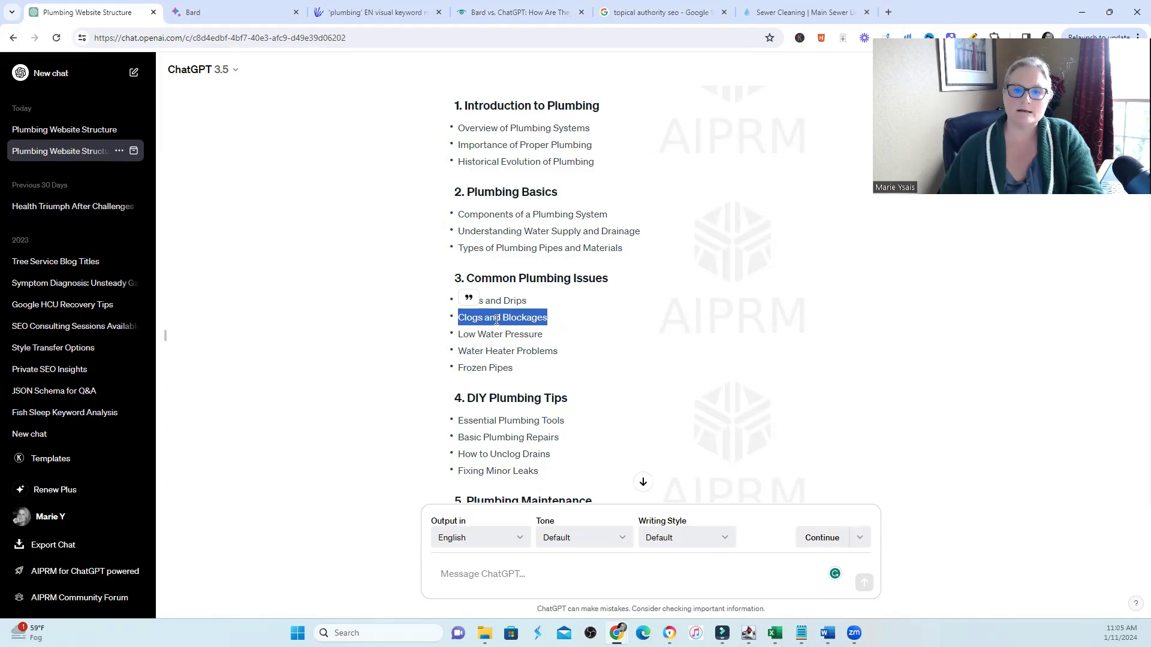
pyautogui.click(521, 333)
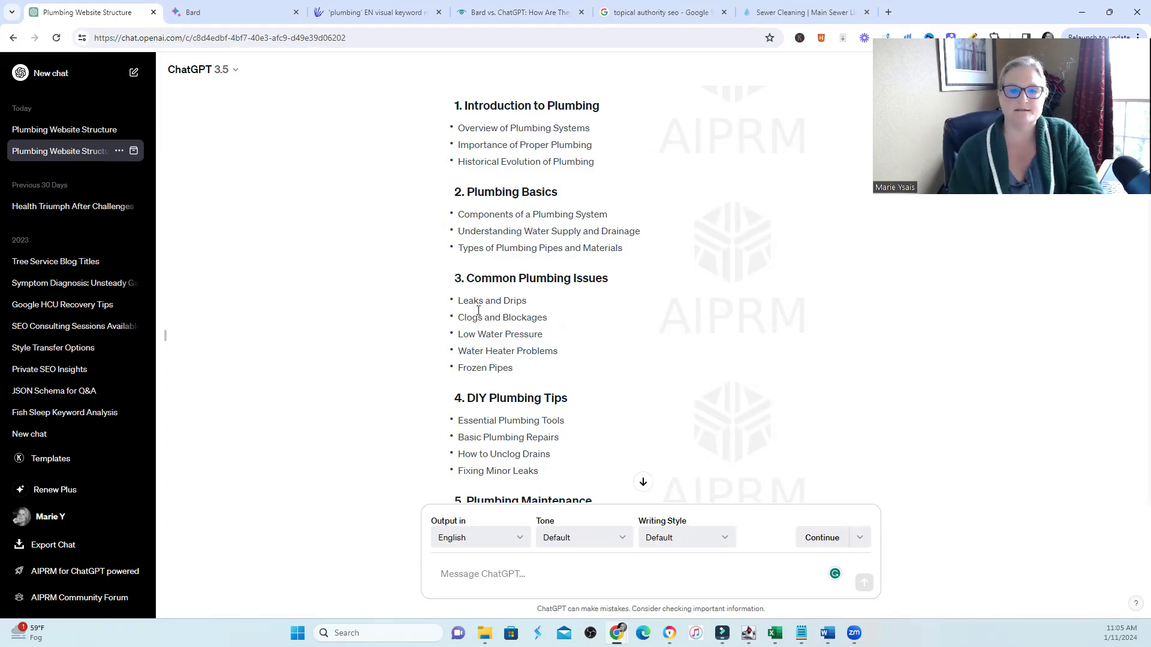
pyautogui.moveTo(466, 278); pyautogui.dragTo(612, 286)
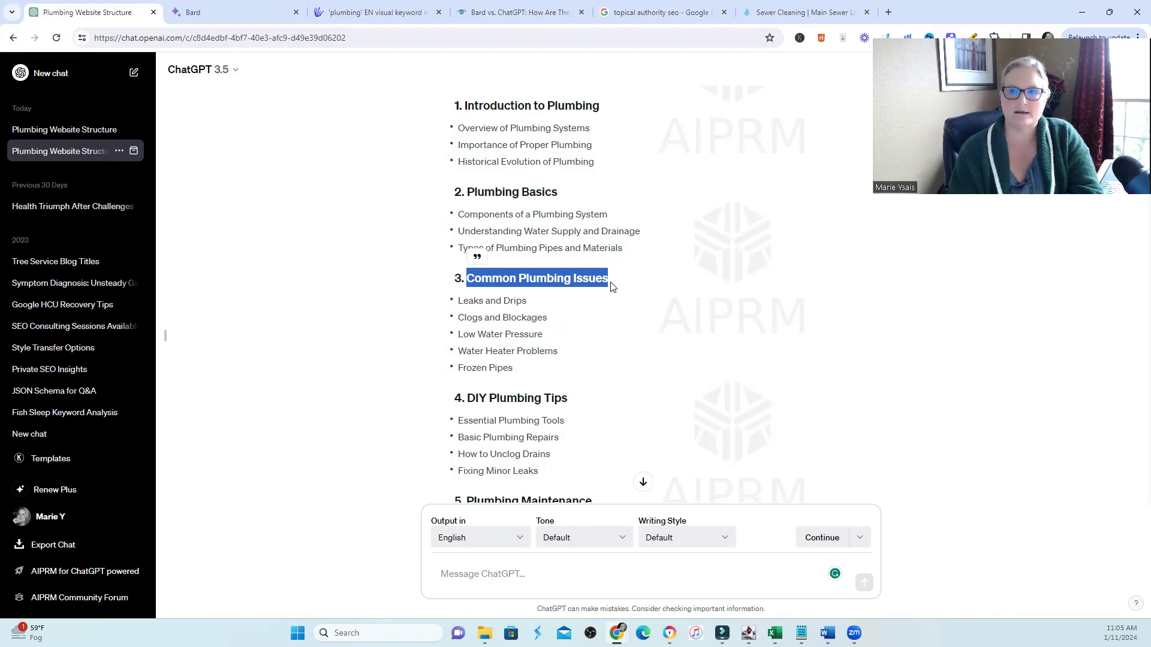
# Scroll further into the plumbing sections and highlight the Eco-Friendly Plumbing Materials subtopic
pyautogui.scroll(-3, 599, 287)
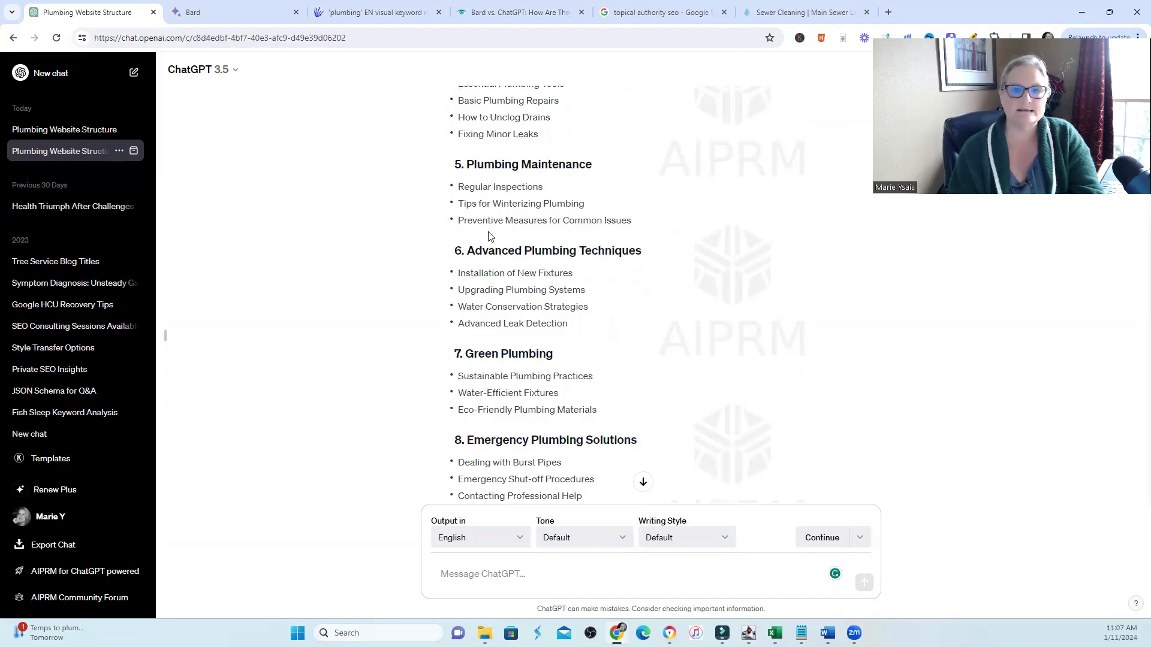
pyautogui.moveTo(494, 410); pyautogui.dragTo(605, 400)
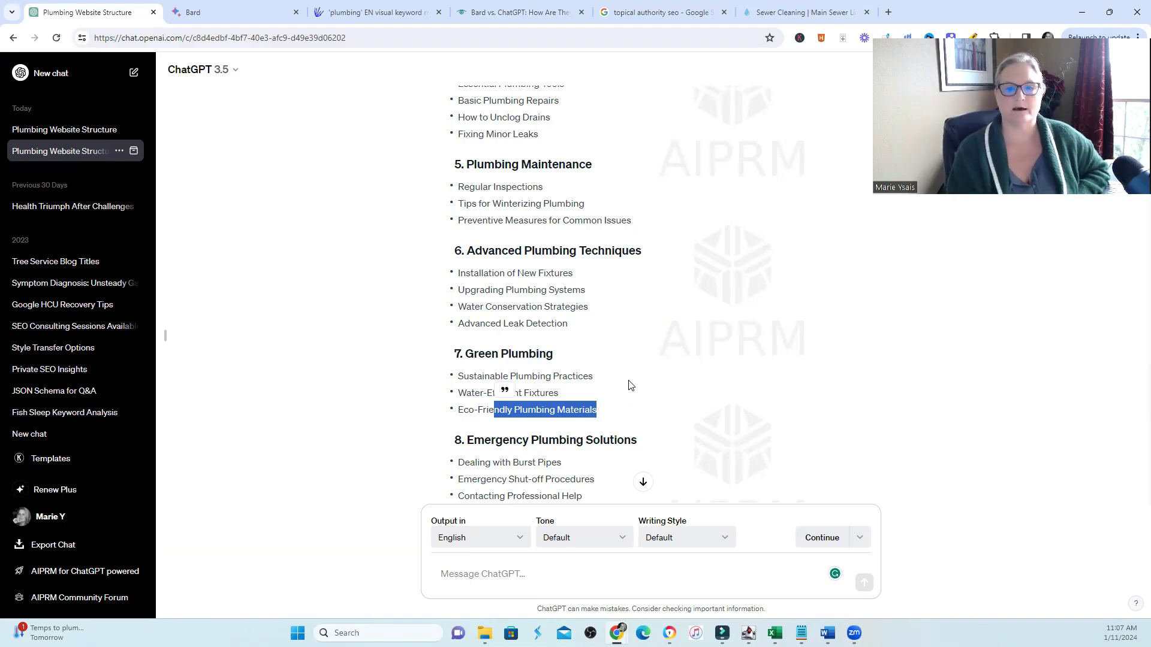
pyautogui.click(627, 383)
pyautogui.scroll(-5, 604, 258)
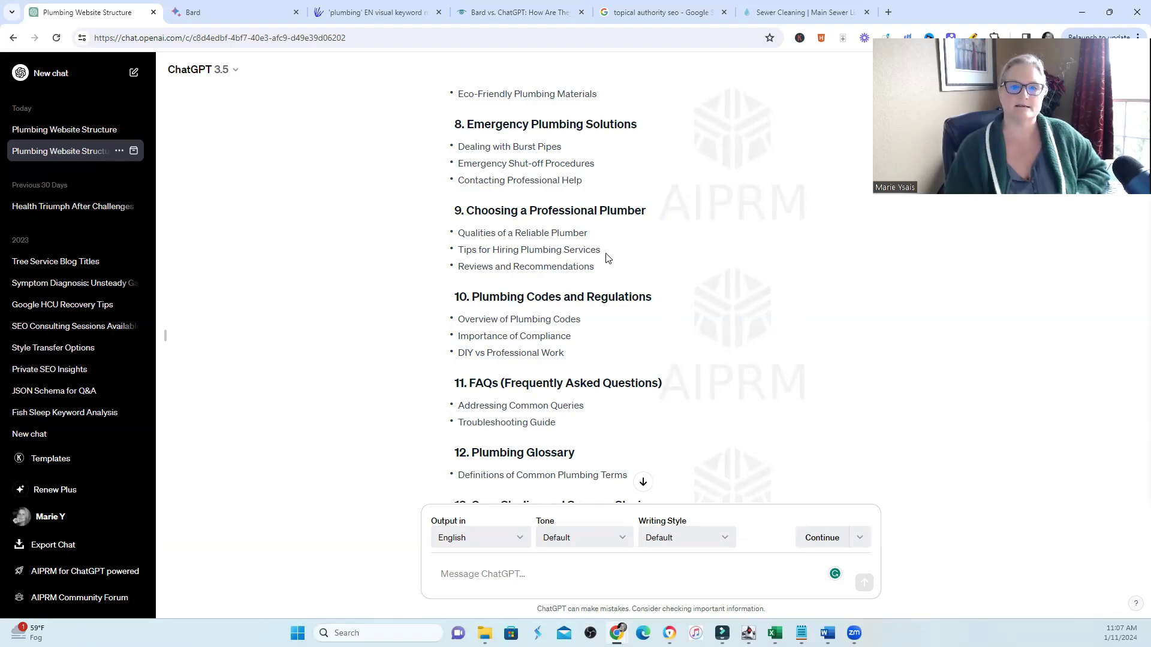
# Highlight the plumber-hiring subtopics, Qualities of a Reliable Plumber, and the plumbing codes compliance subtopics
pyautogui.moveTo(604, 257); pyautogui.dragTo(457, 235)
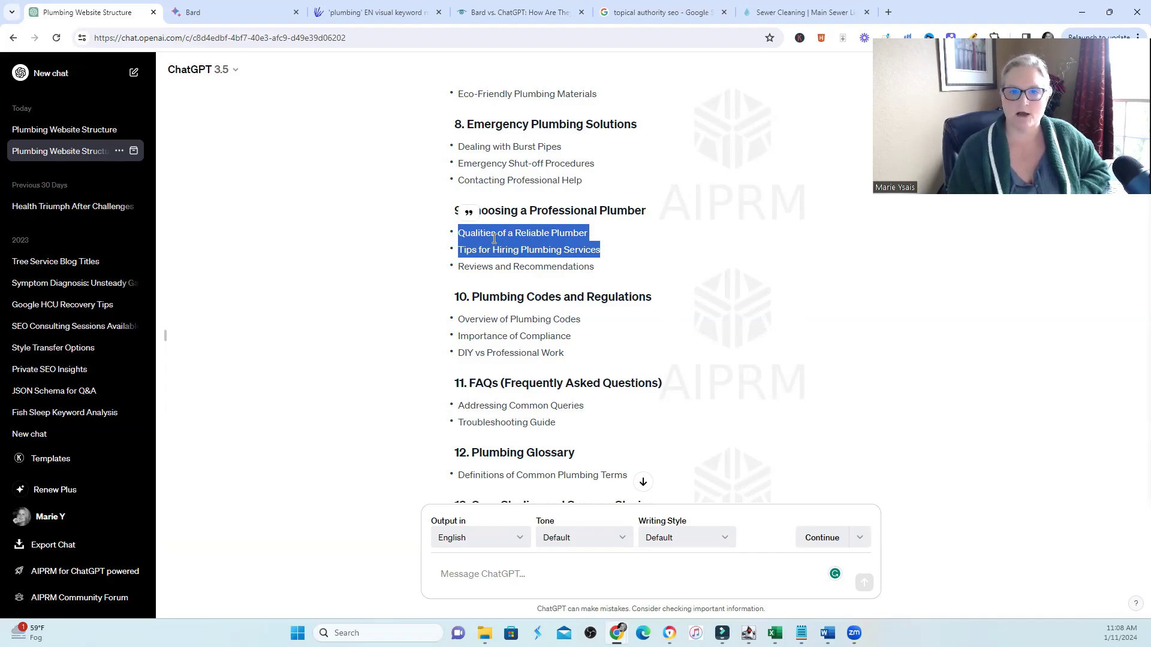
pyautogui.click(494, 239)
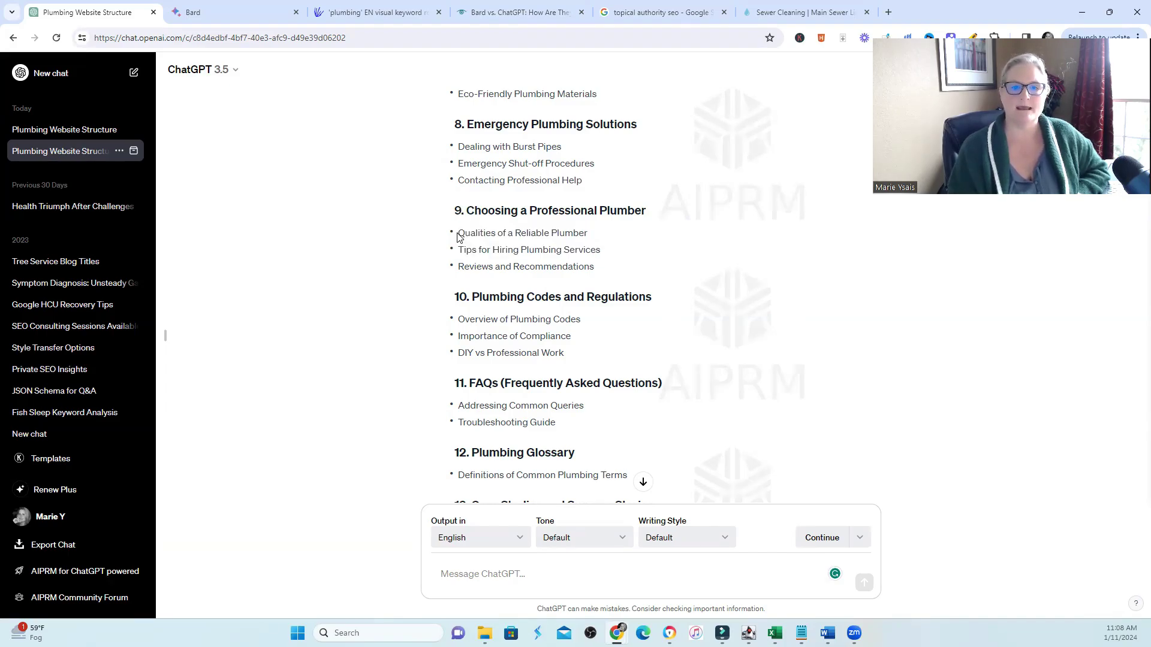
pyautogui.moveTo(458, 234)
pyautogui.mouseDown()
pyautogui.moveTo(607, 256)
pyautogui.moveTo(459, 250)
pyautogui.mouseUp()
pyautogui.click(603, 255)
pyautogui.click(611, 258)
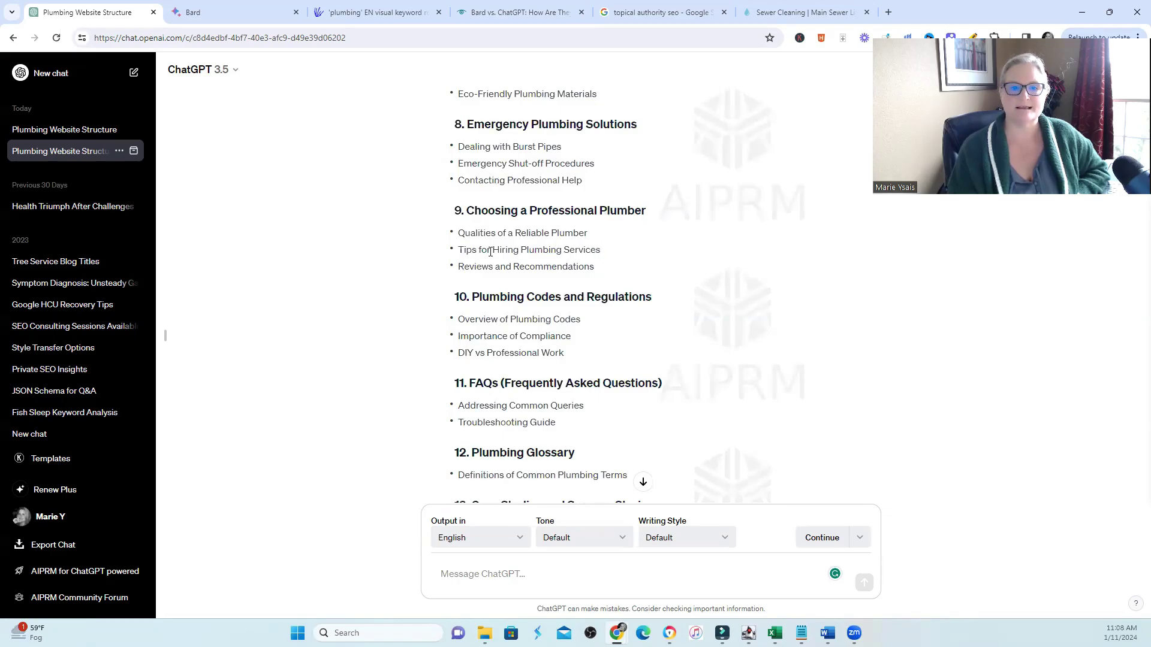
pyautogui.doubleClick(596, 251)
pyautogui.tripleClick(499, 234)
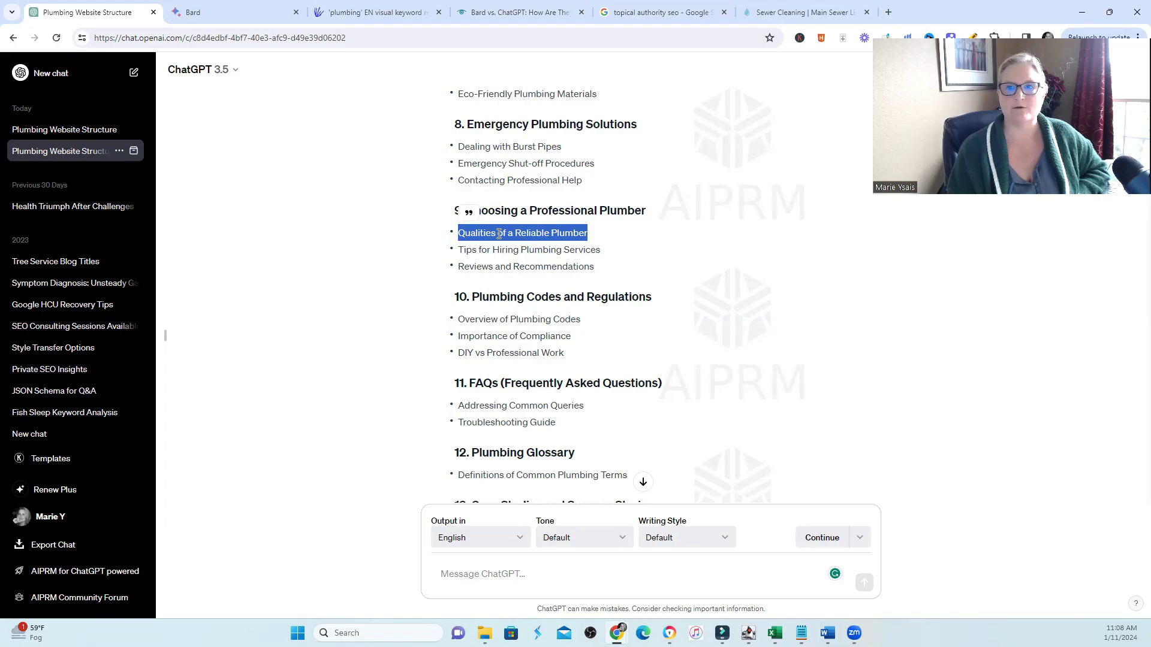
pyautogui.moveTo(457, 352); pyautogui.dragTo(655, 503)
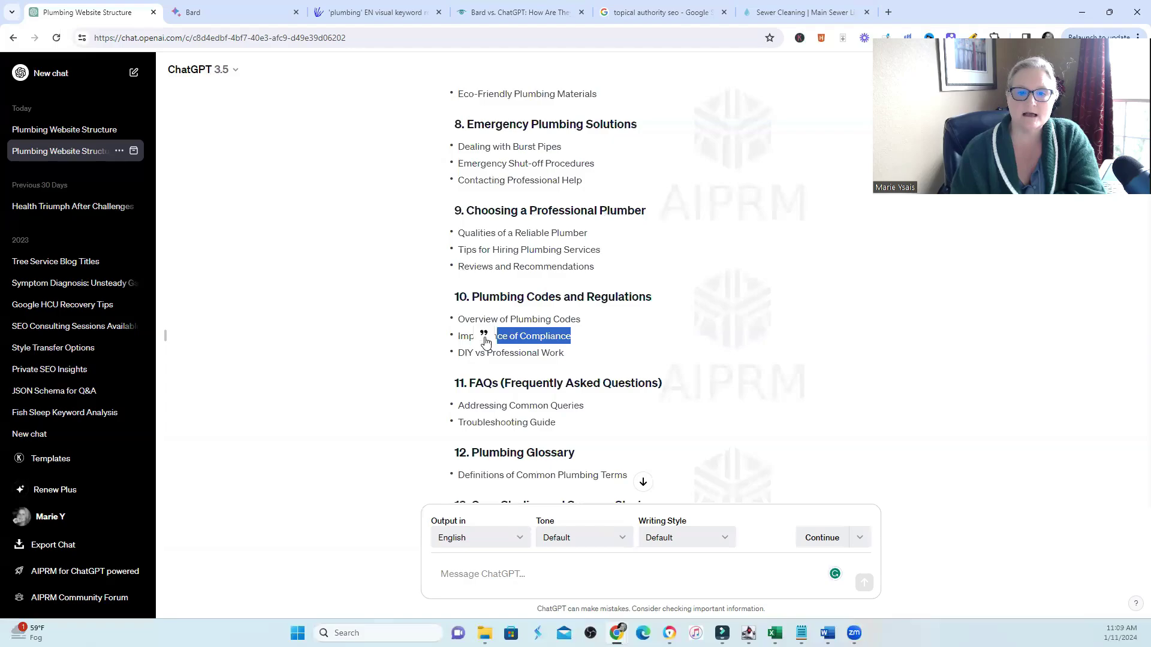
pyautogui.moveTo(486, 342); pyautogui.dragTo(460, 337)
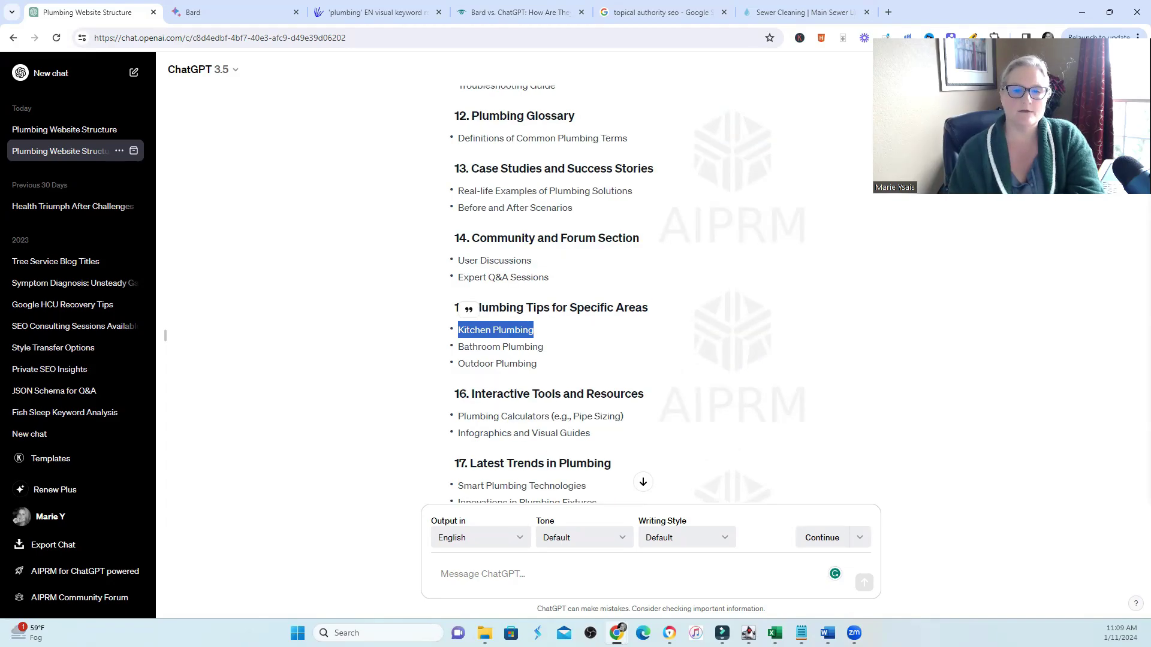
# Scroll past the residential/commercial answer down to the residential plumbing topical map reply
pyautogui.scroll(-4, 627, 294)
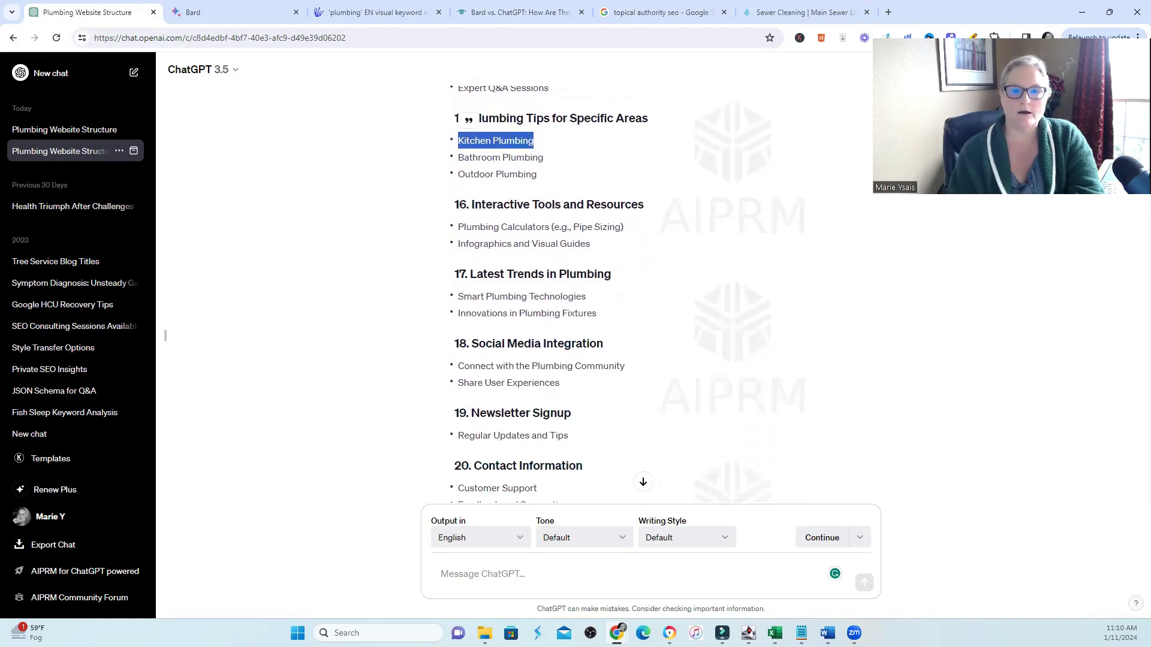
pyautogui.scroll(-1, 626, 294)
pyautogui.scroll(-1, 631, 294)
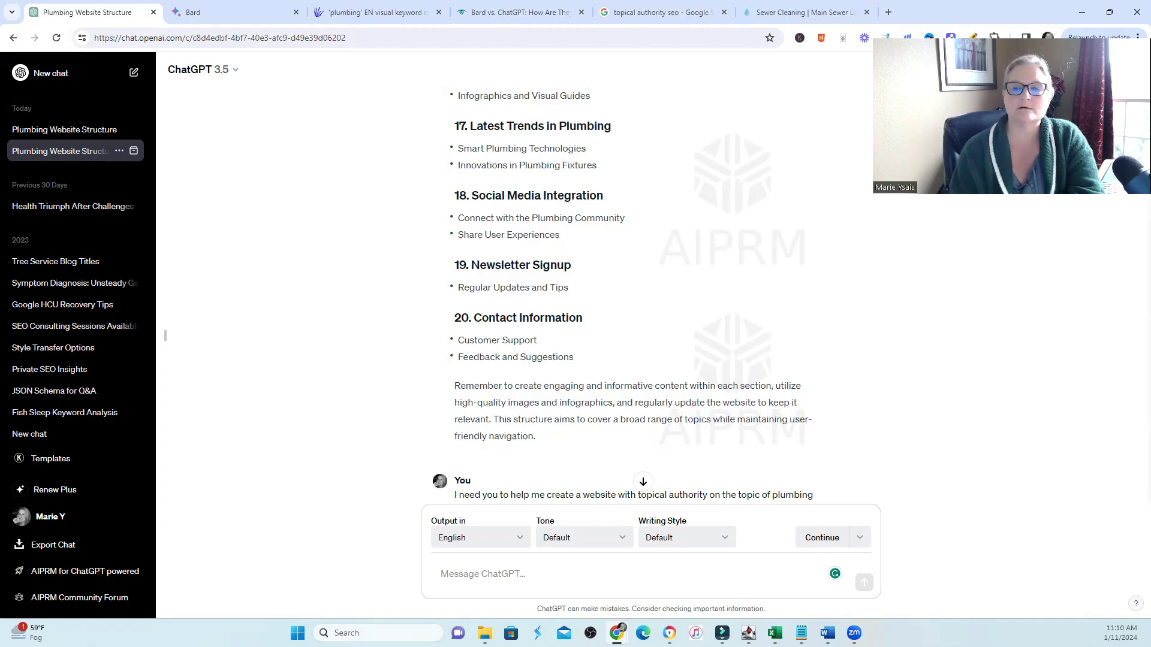
pyautogui.scroll(-6, 627, 293)
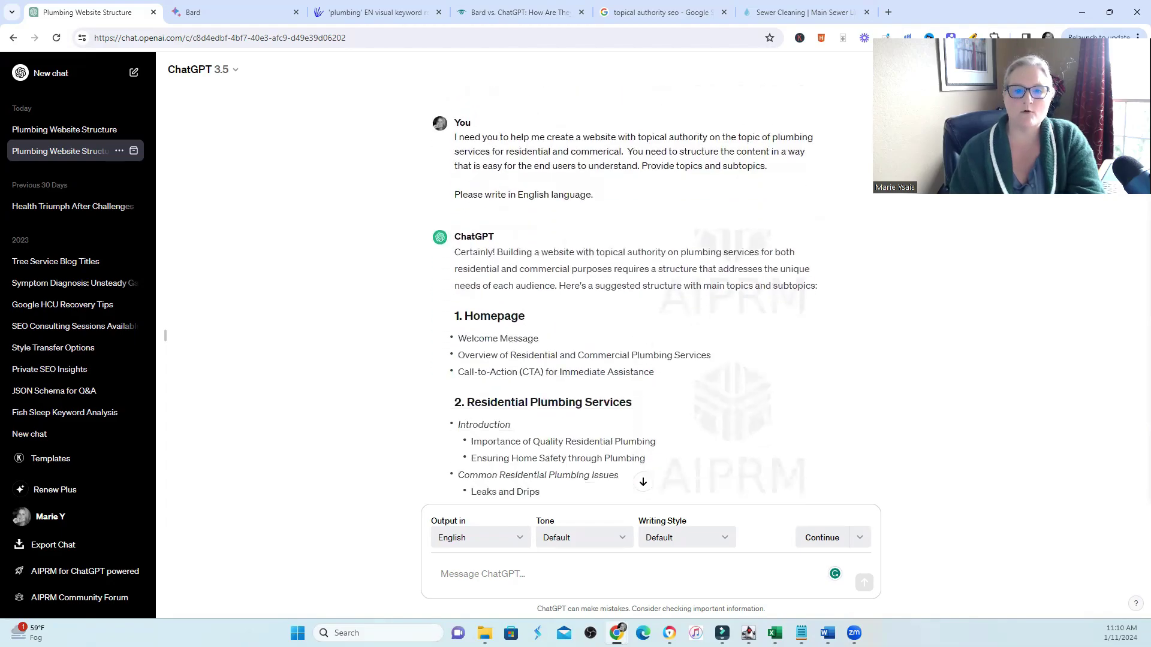
pyautogui.scroll(-1, 627, 294)
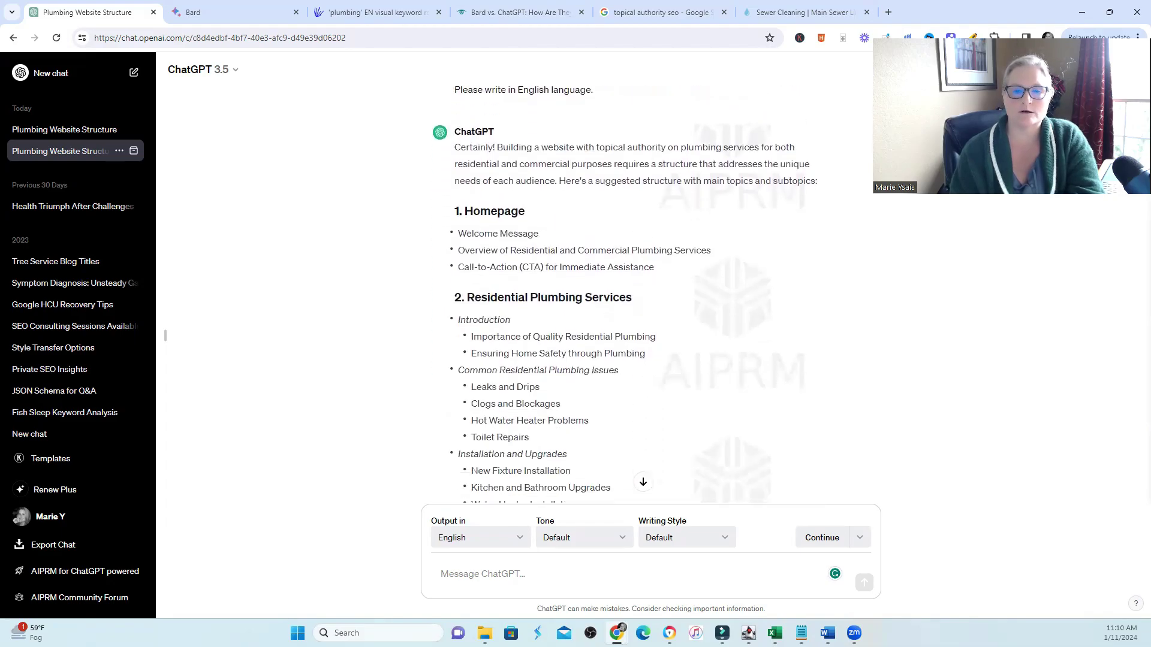
pyautogui.scroll(-10, 1133, 342)
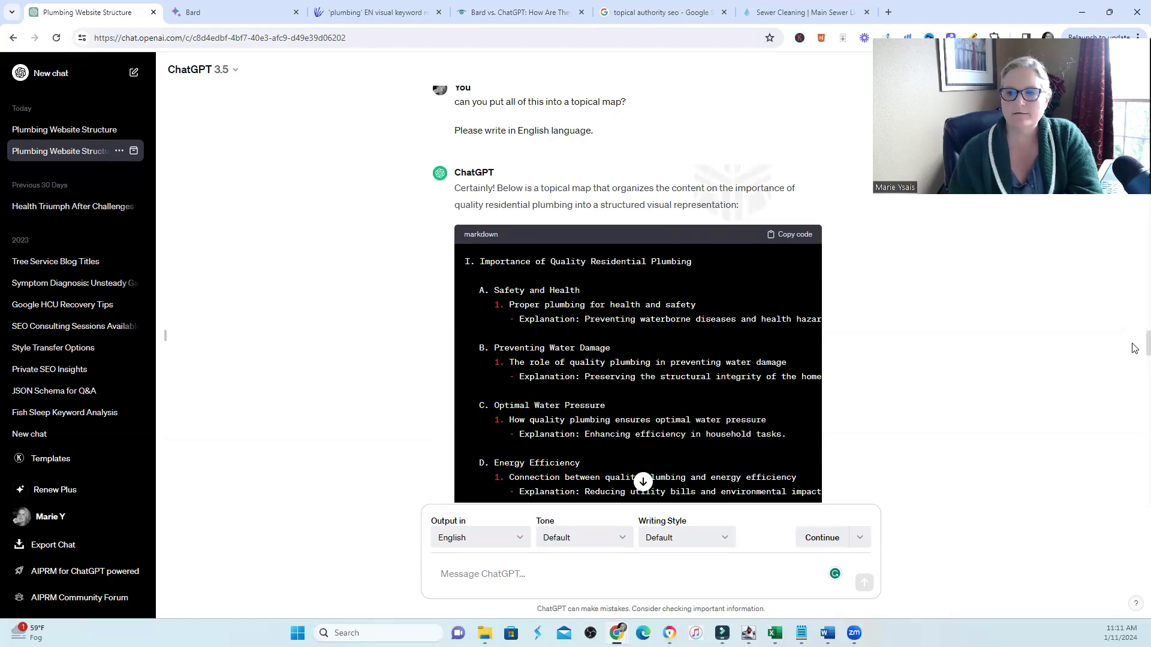
pyautogui.scroll(-1, 1135, 348)
pyautogui.scroll(-1, 1135, 350)
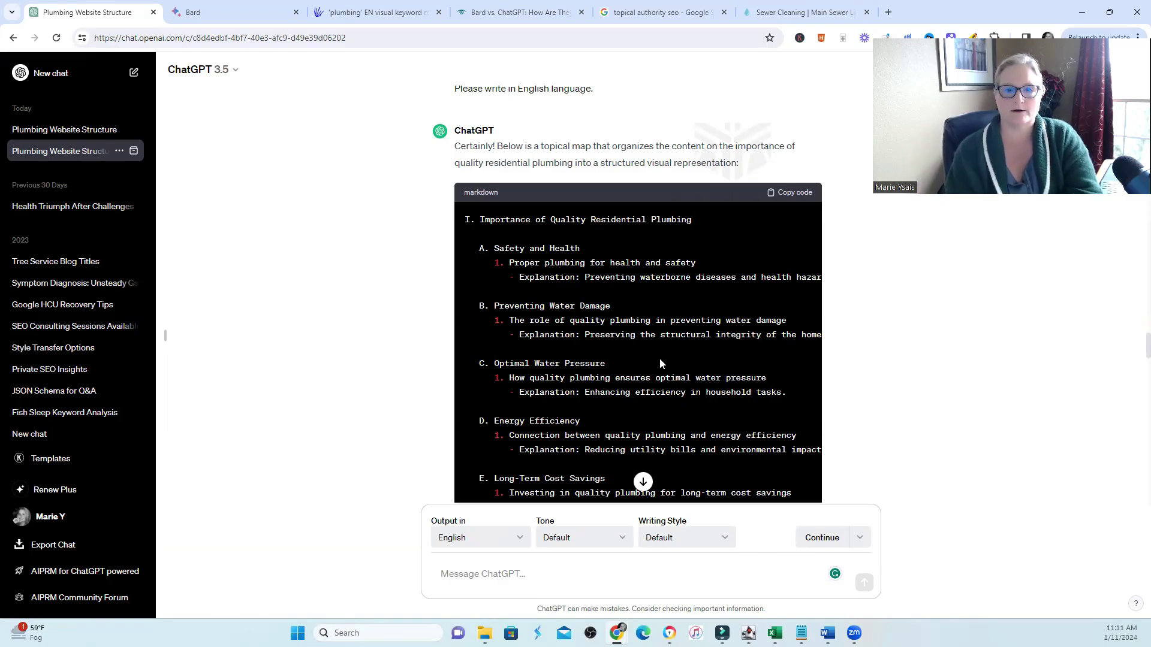
pyautogui.moveTo(485, 421); pyautogui.dragTo(581, 421)
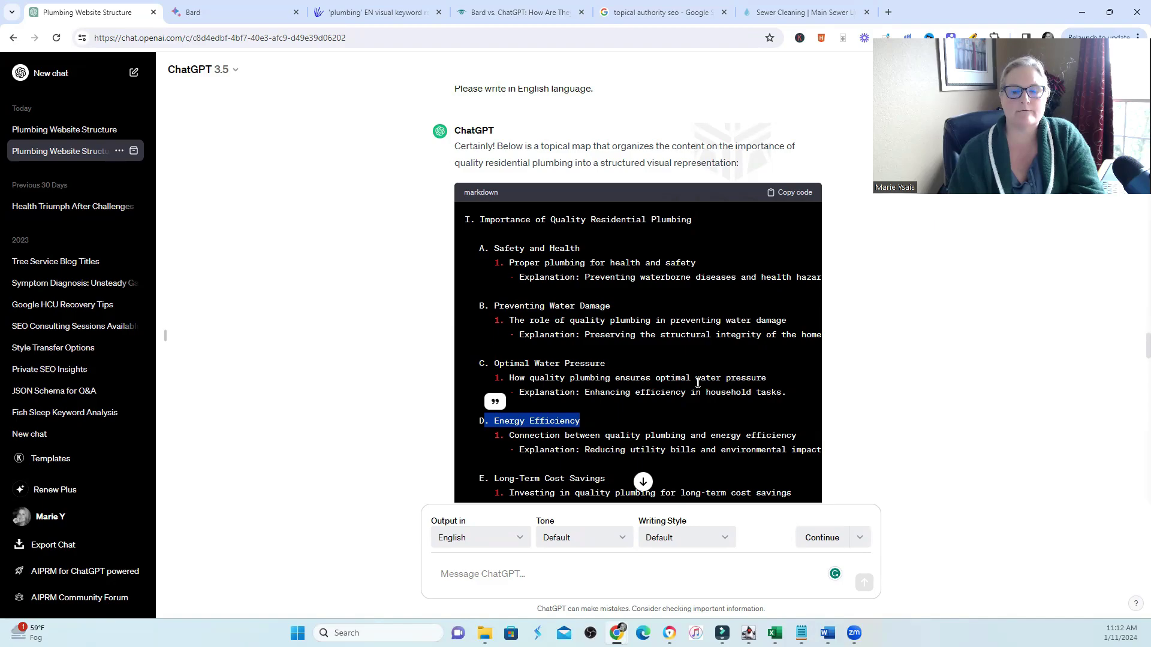
pyautogui.scroll(-5, 705, 371)
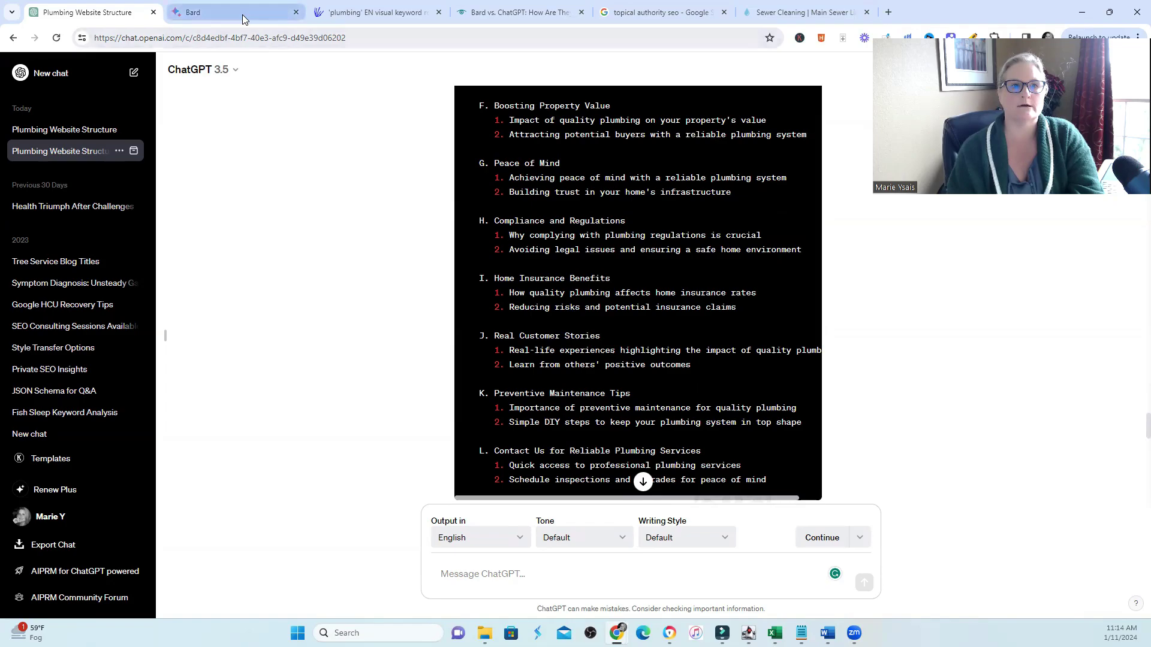
# Switch to Bard's plumbing services map, highlight Leak Repair, and scroll down to Plumbing Education and Resources
pyautogui.click(243, 16)
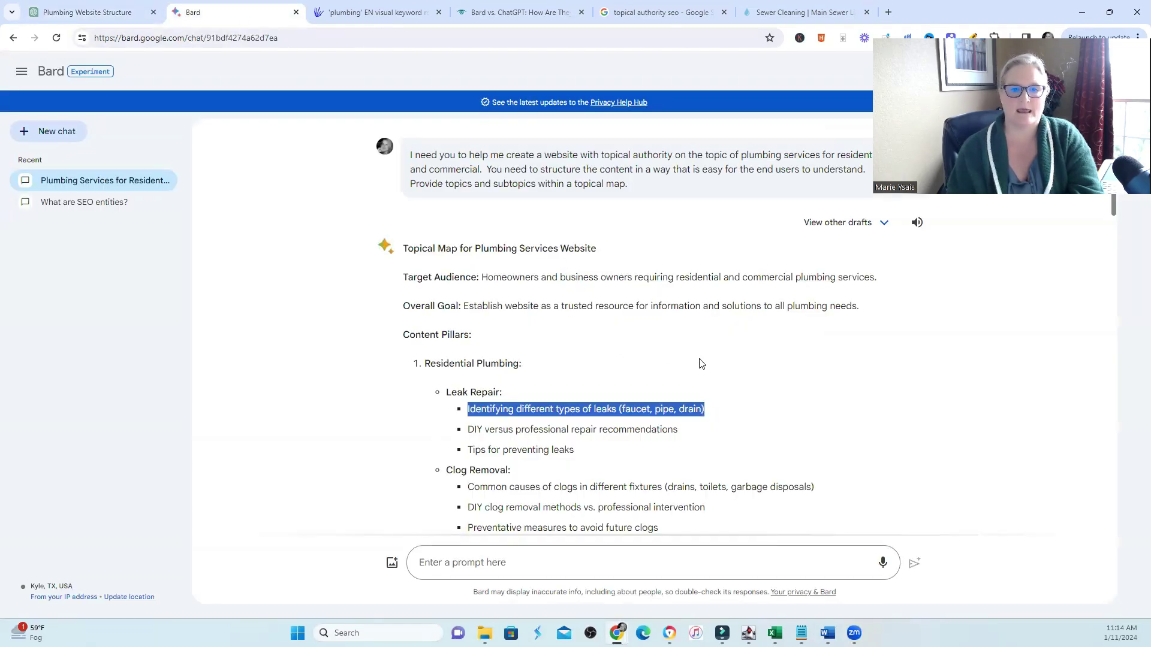
pyautogui.scroll(-1, 1113, 211)
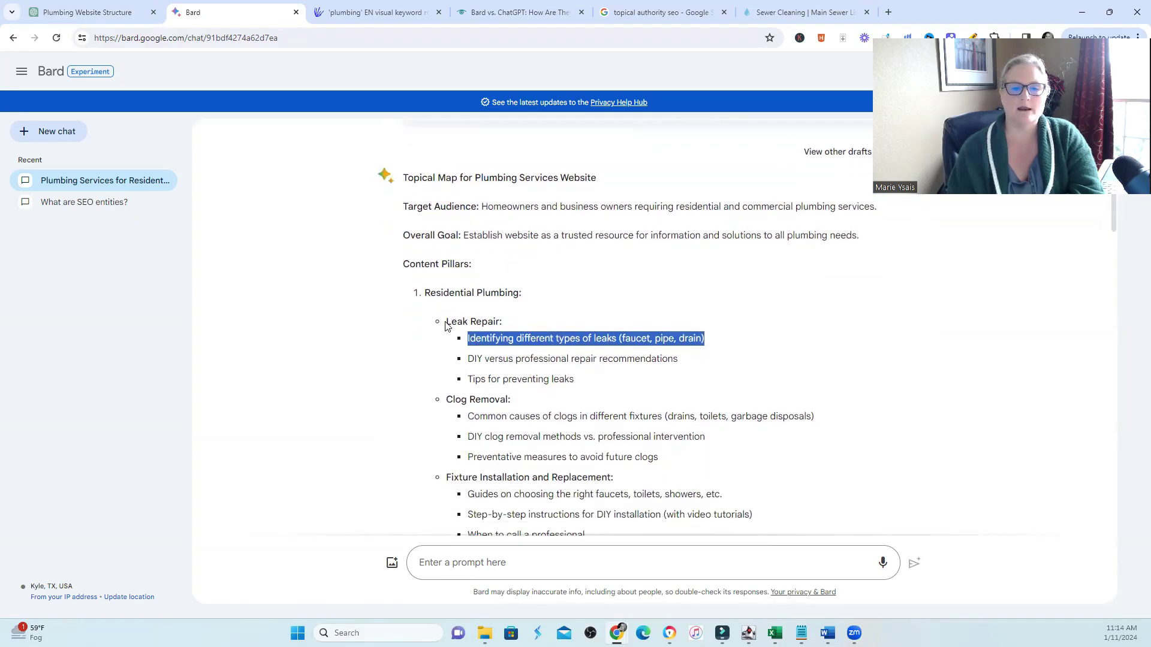
pyautogui.moveTo(445, 326); pyautogui.dragTo(522, 339)
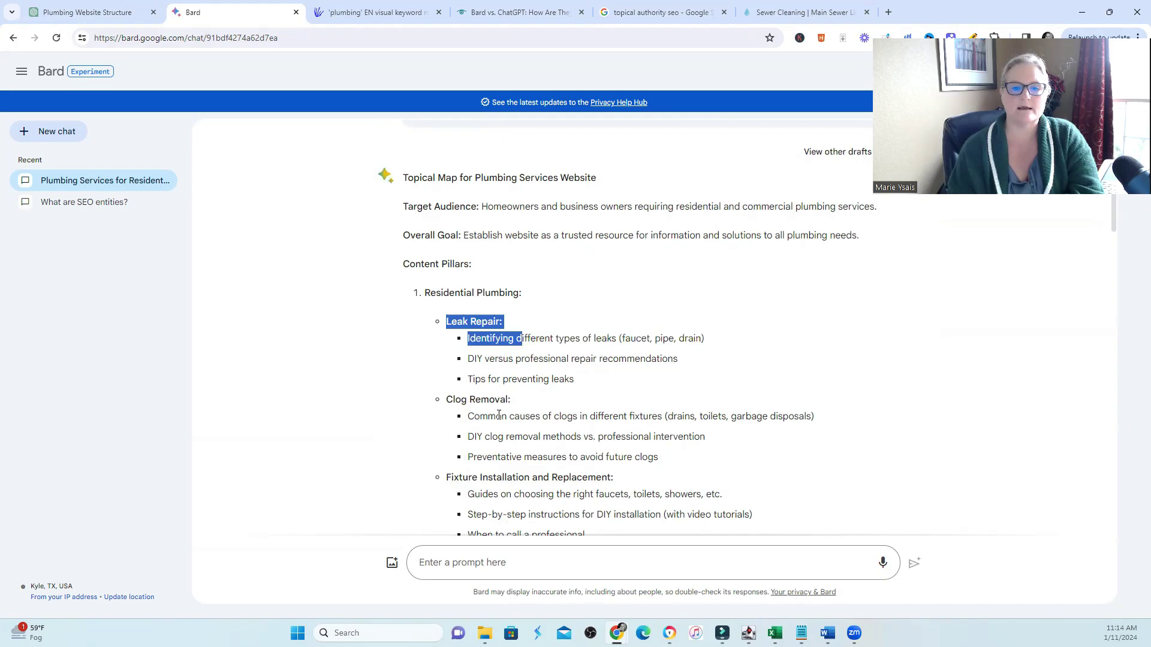
pyautogui.scroll(-3, 432, 399)
pyautogui.moveTo(467, 518); pyautogui.dragTo(556, 518)
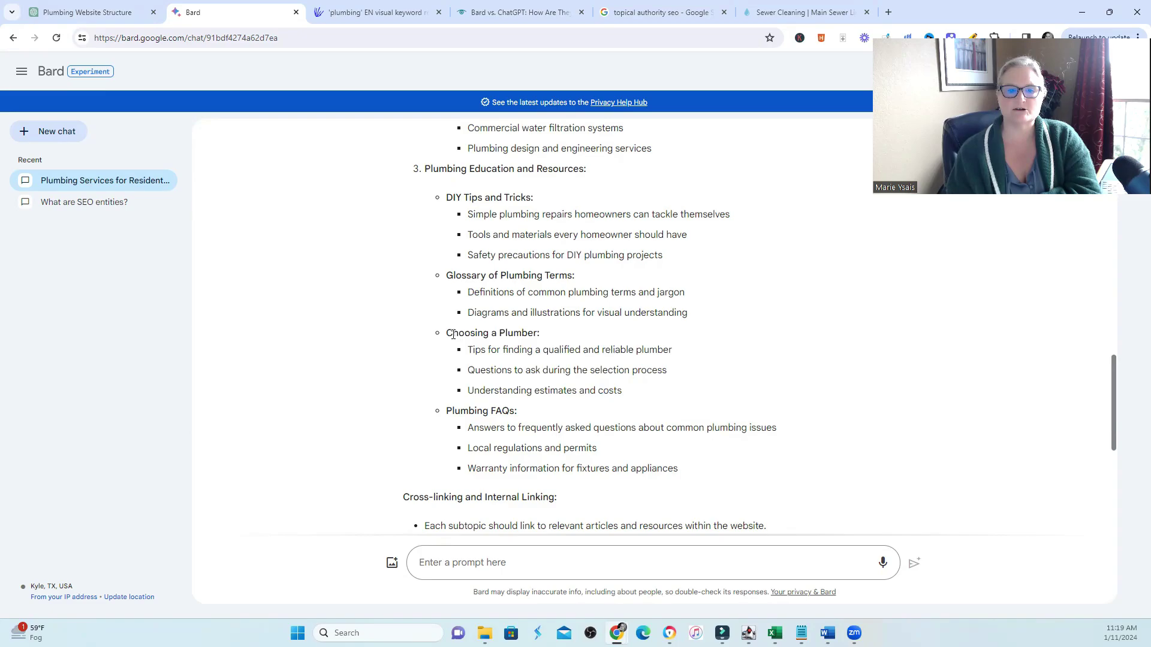
# Switch to the AnswerThePublic 'plumbing' report and scroll through its Questions, Prepositions and Comparisons wheels
pyautogui.hotkey('ctrl', 'Tab')
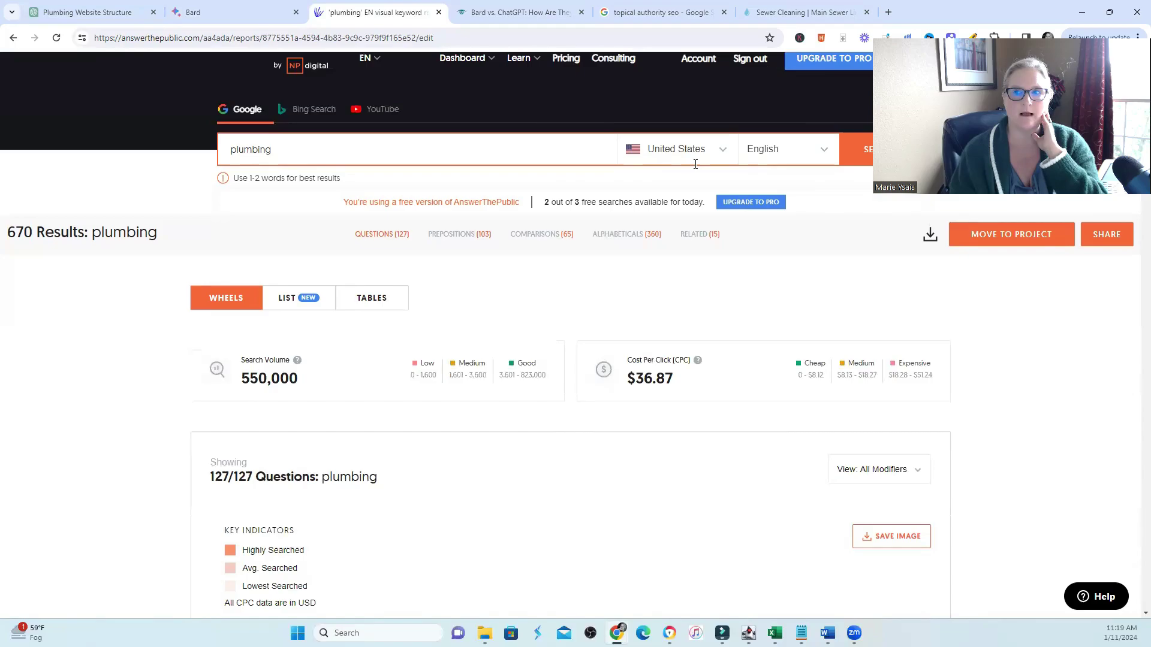
pyautogui.scroll(-2, 475, 335)
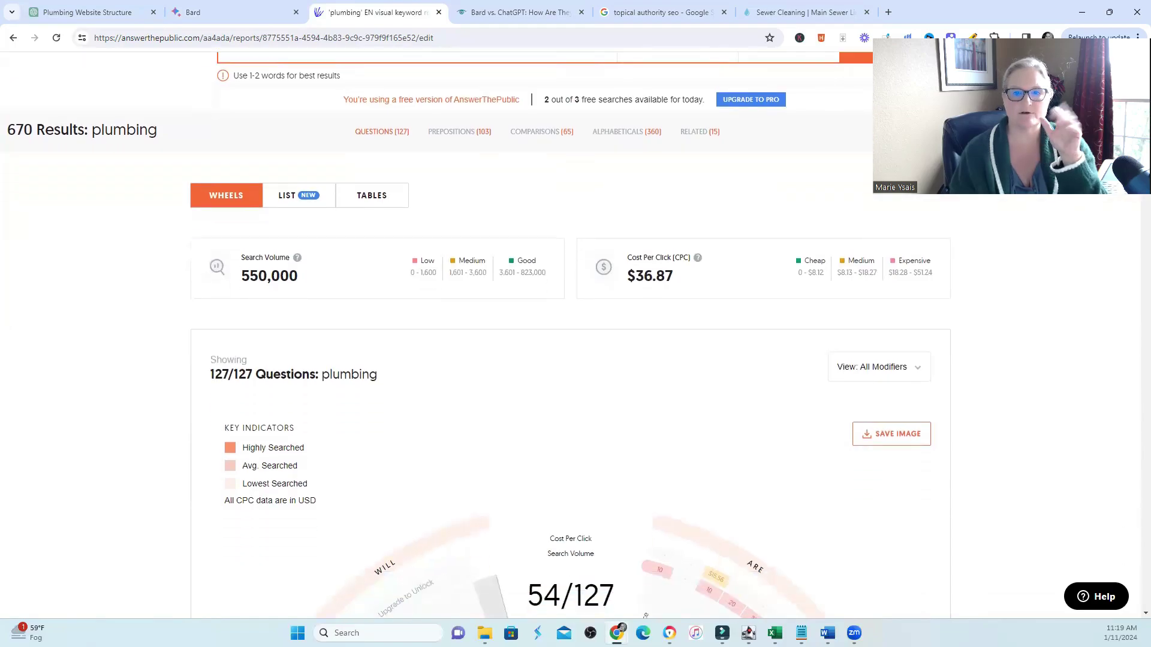
pyautogui.scroll(-5, 561, 383)
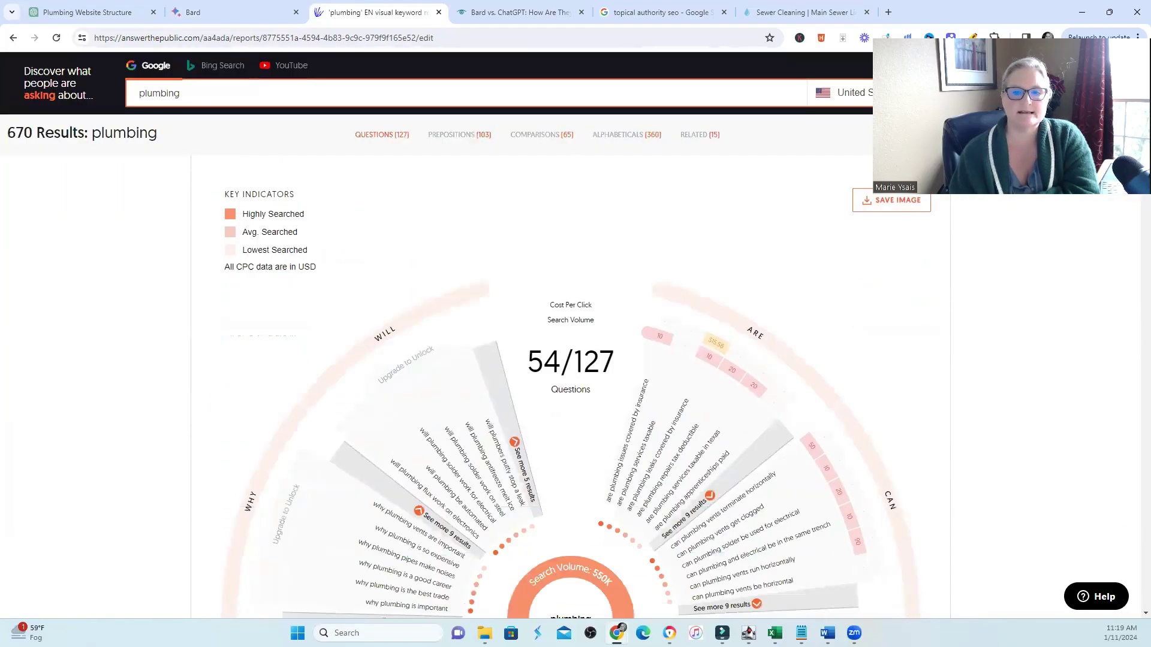
pyautogui.scroll(-1, 432, 218)
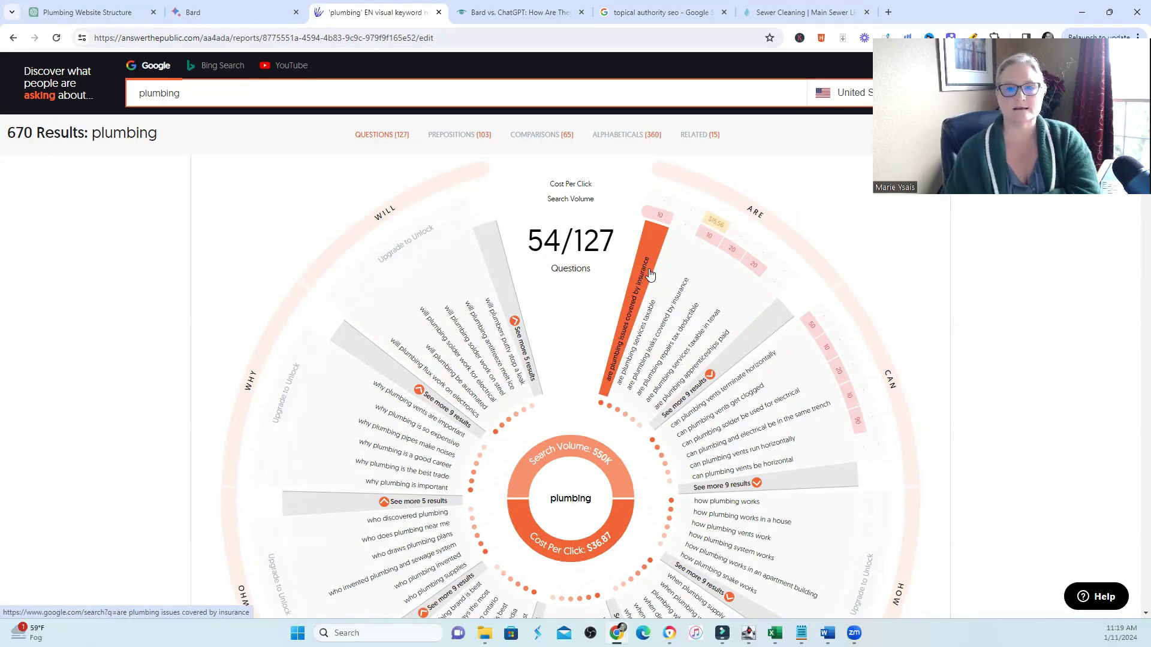
pyautogui.scroll(-1, 959, 288)
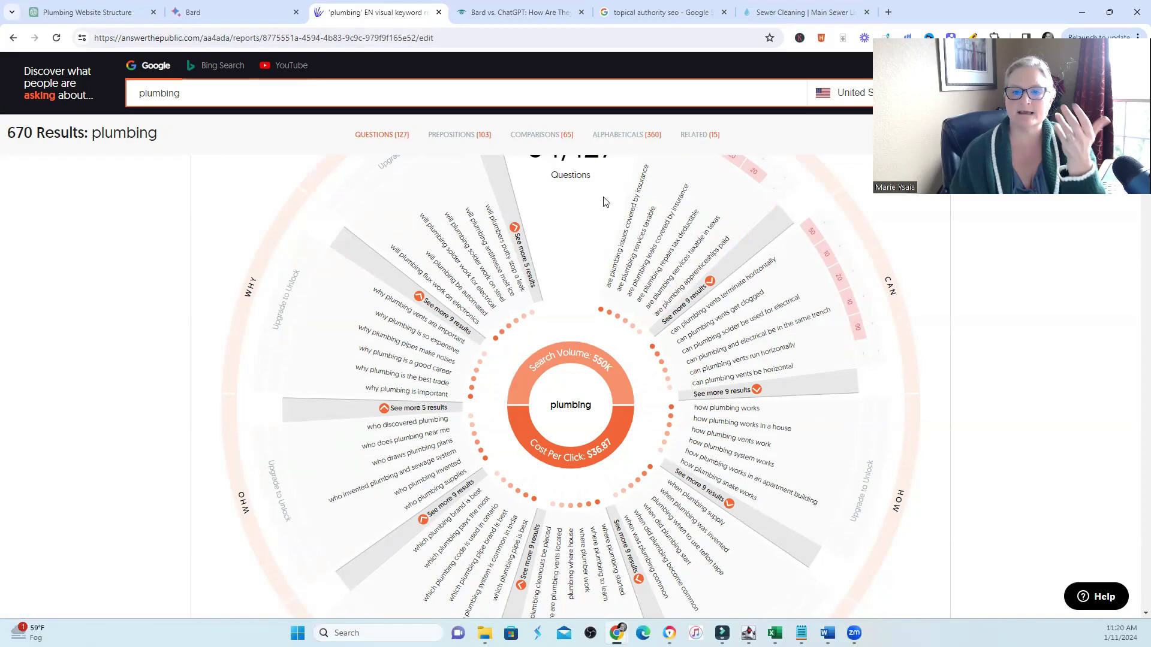
pyautogui.scroll(-10, 805, 264)
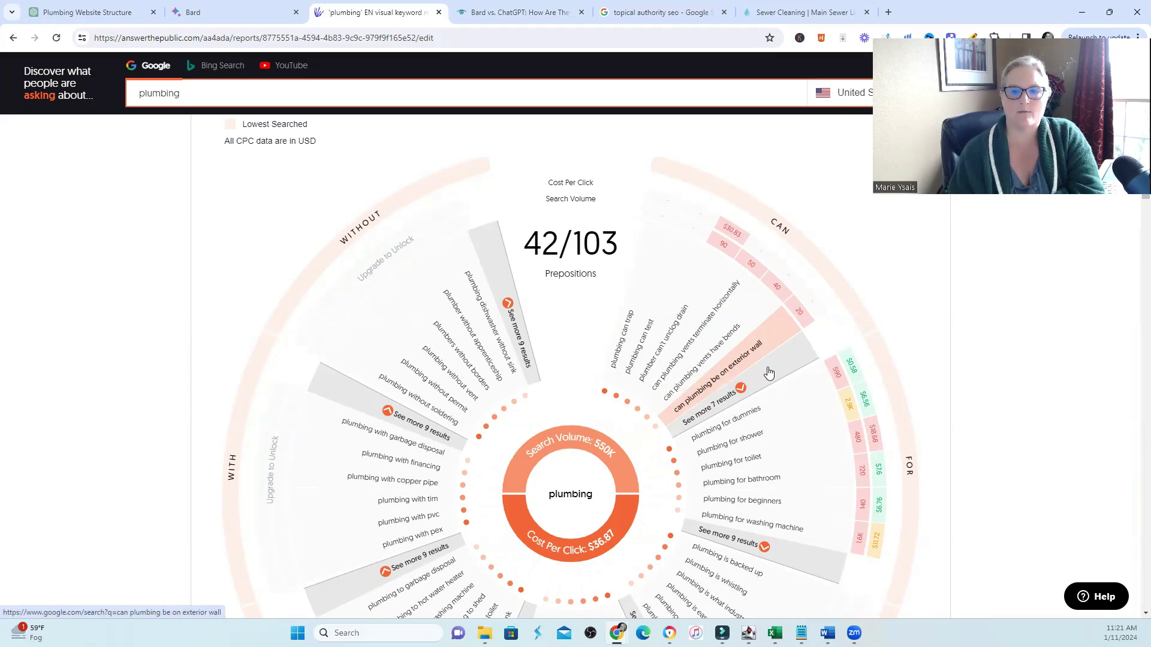
pyautogui.scroll(-10, 737, 322)
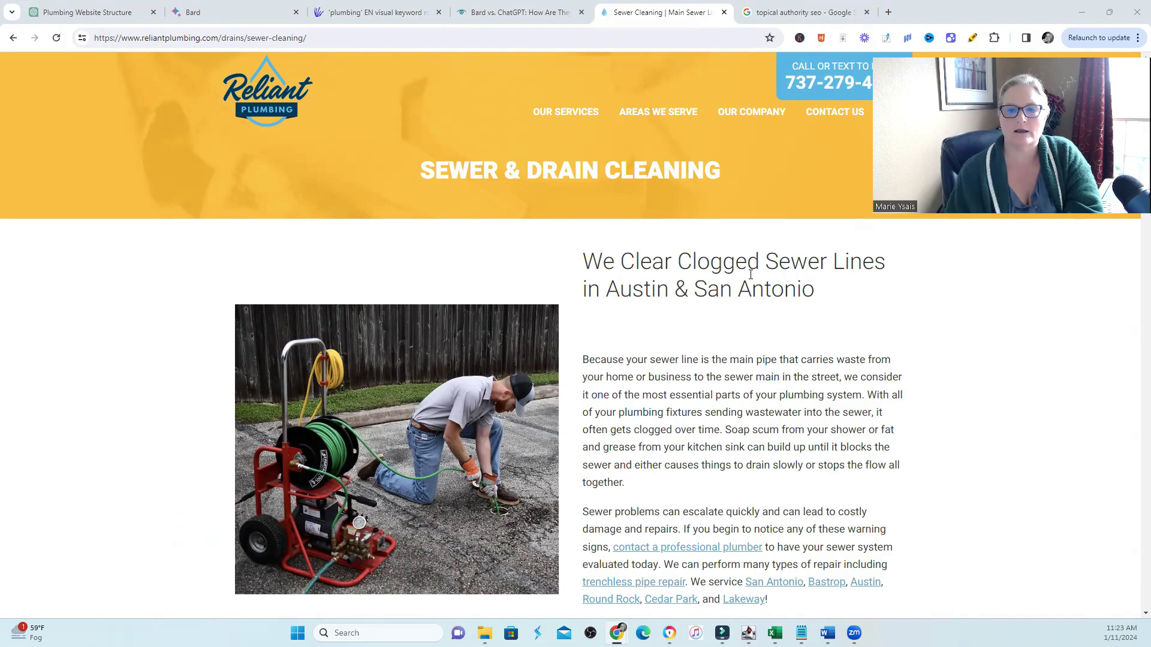
# Return to the Sewer & Drain Cleaning page, scroll down, and highlight 'Sewers & Drains' in the heading
pyautogui.moveTo(573, 115)
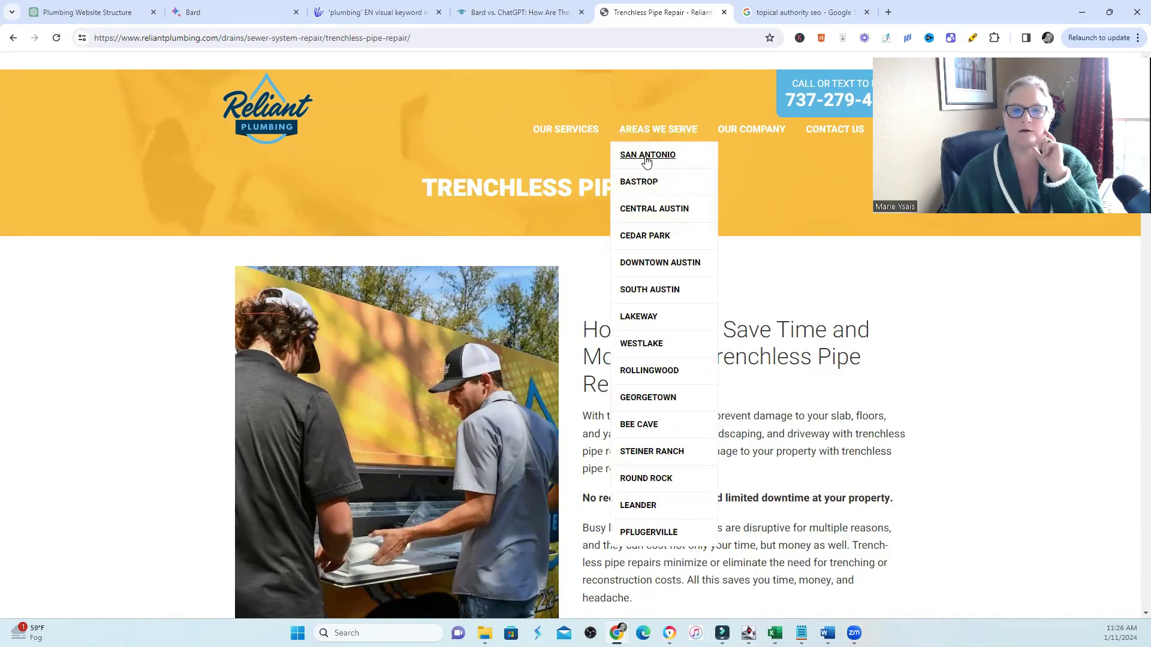
pyautogui.hotkey('alt', 'Left')
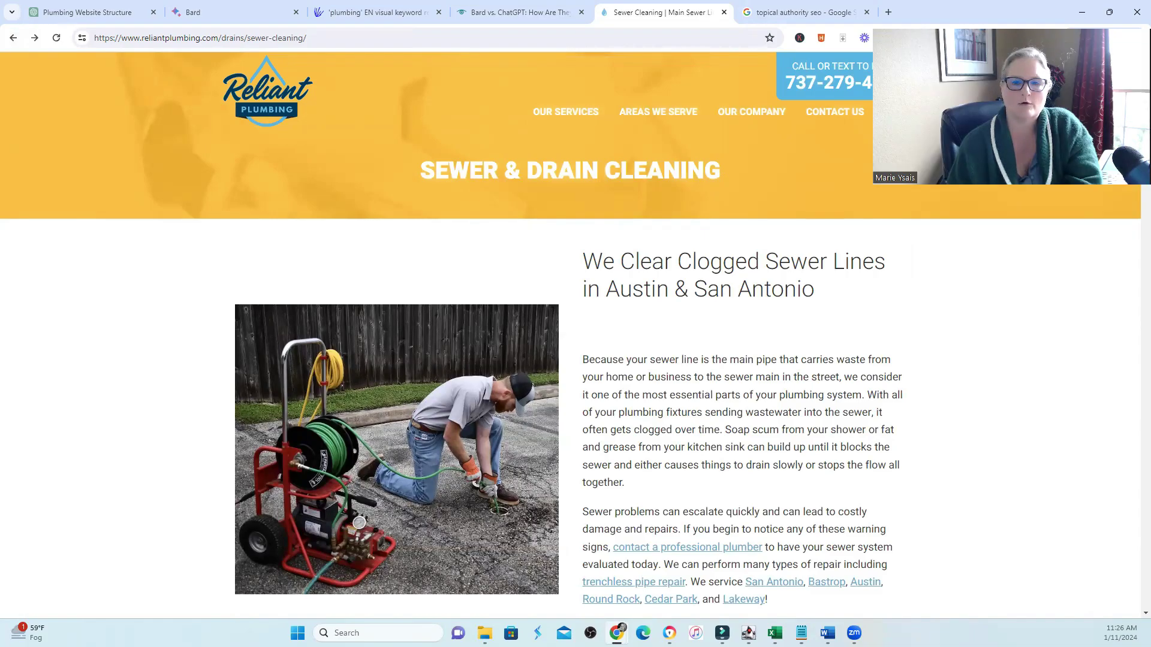
pyautogui.scroll(-15, 1130, 267)
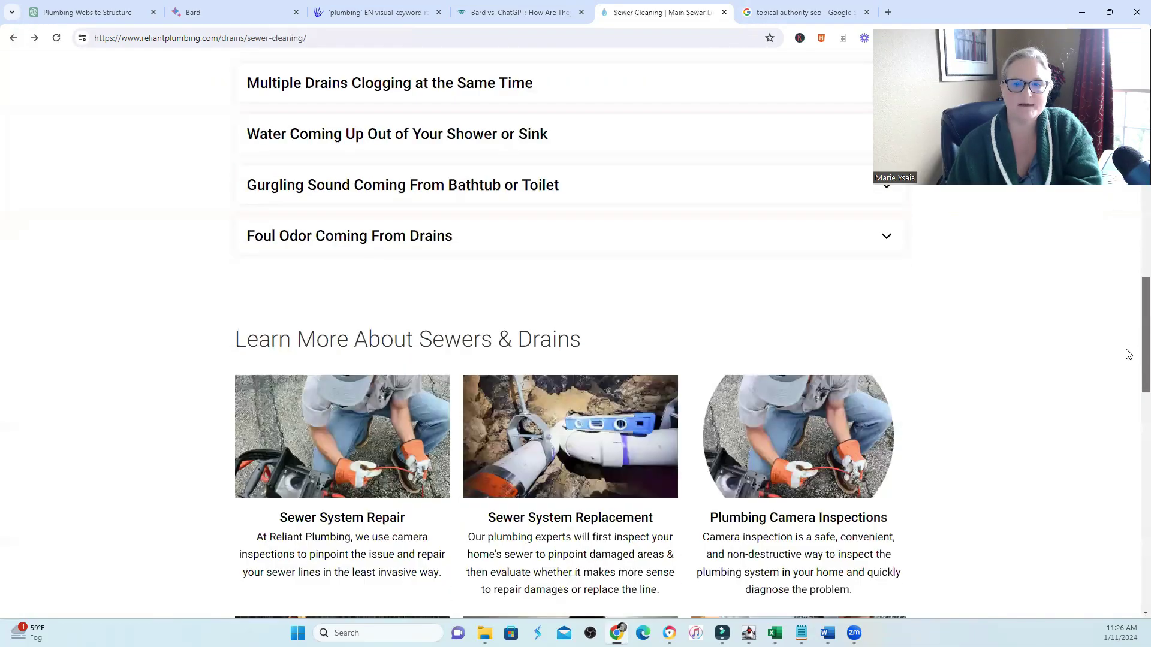
pyautogui.scroll(-1, 1129, 354)
pyautogui.scroll(-3, 1131, 356)
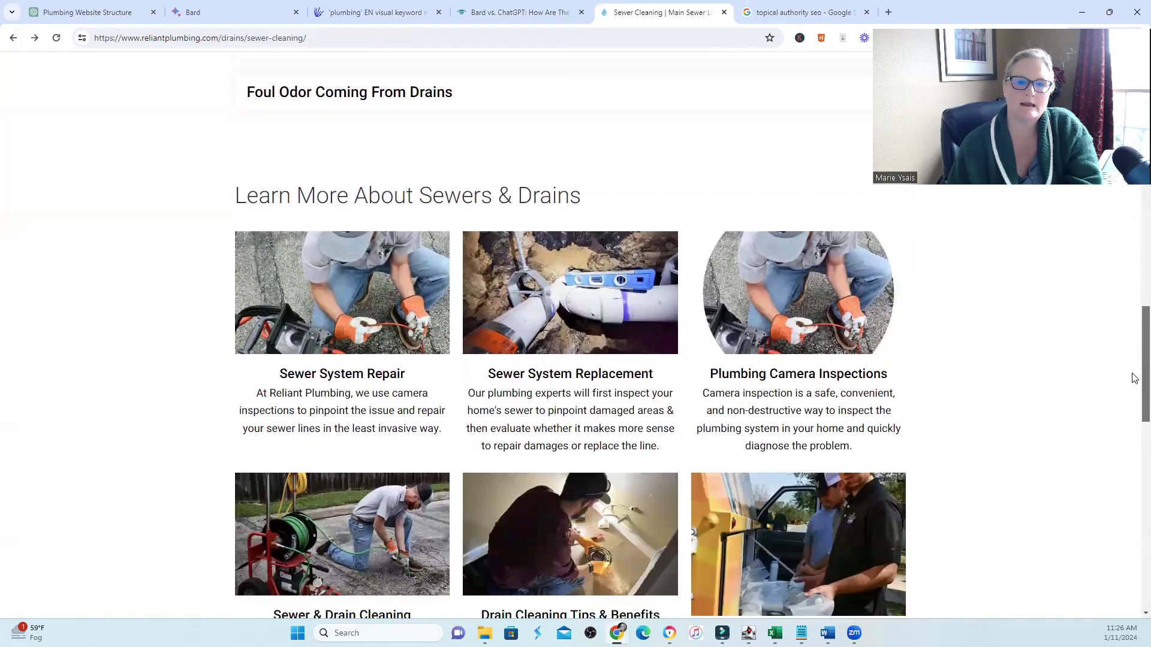
pyautogui.moveTo(581, 185); pyautogui.dragTo(418, 184)
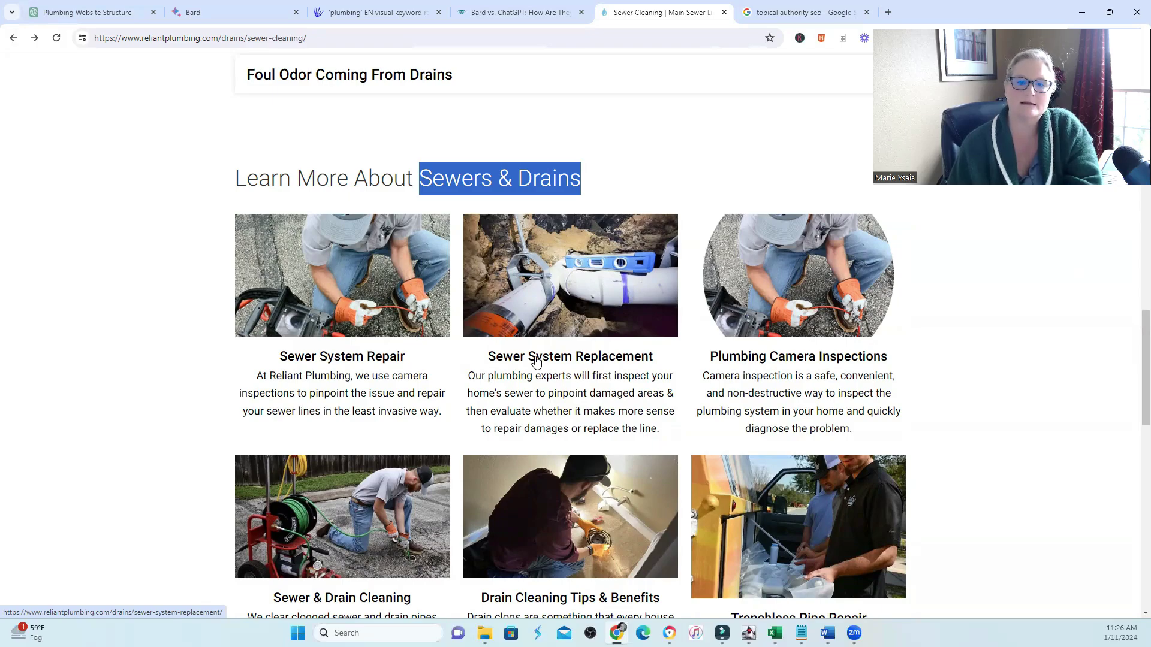
# Visit the Plumbing Camera Inspections page, then return to the sewer cleaning page
pyautogui.click(803, 366)
pyautogui.click(804, 365)
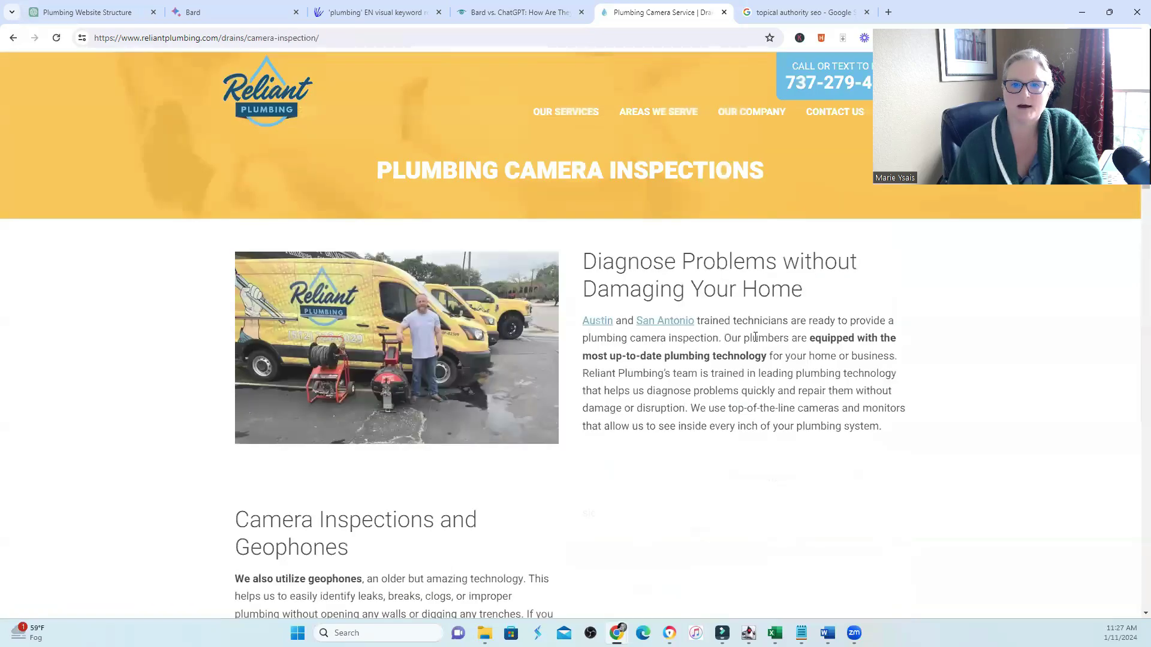
pyautogui.click(13, 38)
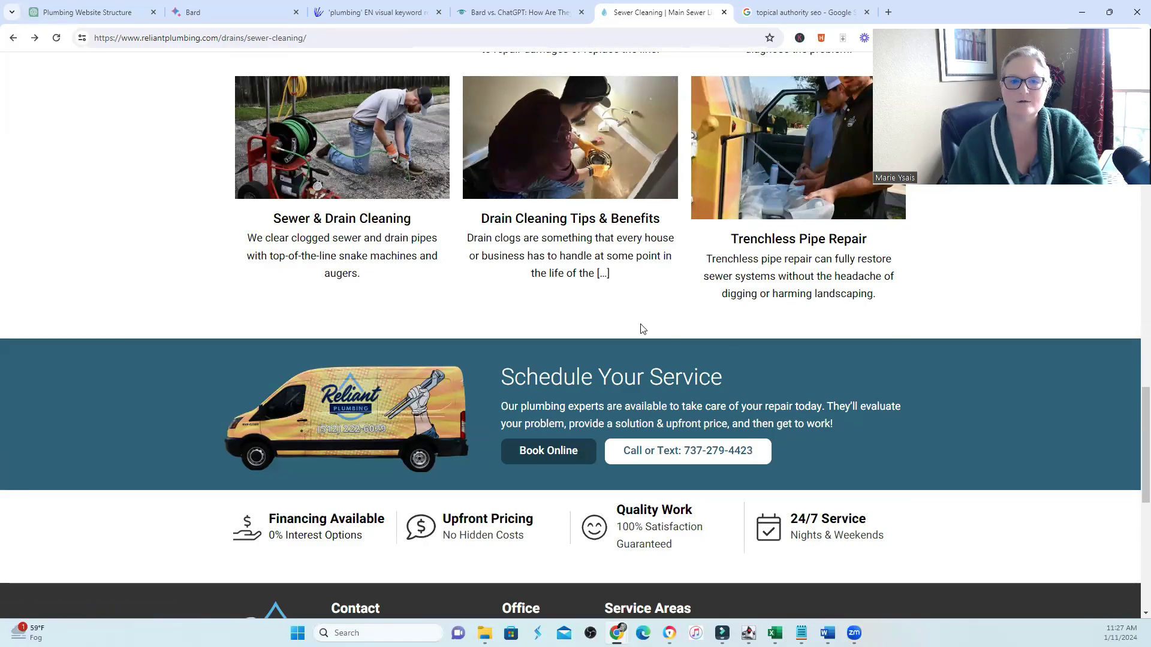
# Go back to the Reliant Plumbing blog listing and page through to page 3 of posts
pyautogui.scroll(3, 599, 287)
pyautogui.hotkey('alt', 'Left')
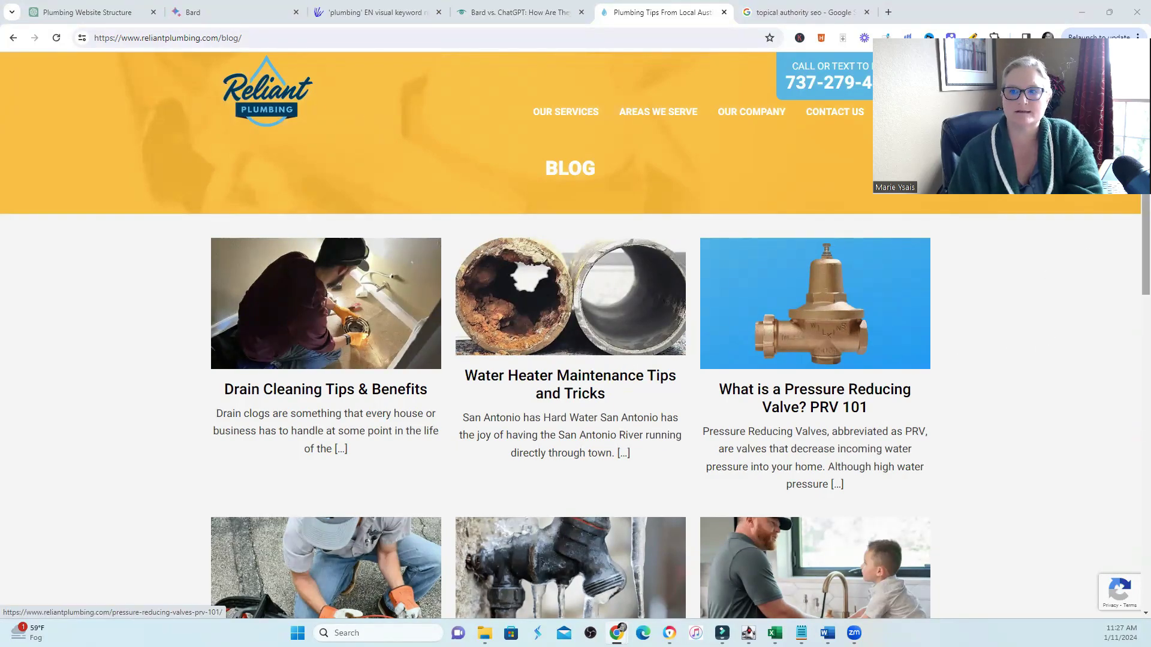
pyautogui.scroll(-1, 896, 398)
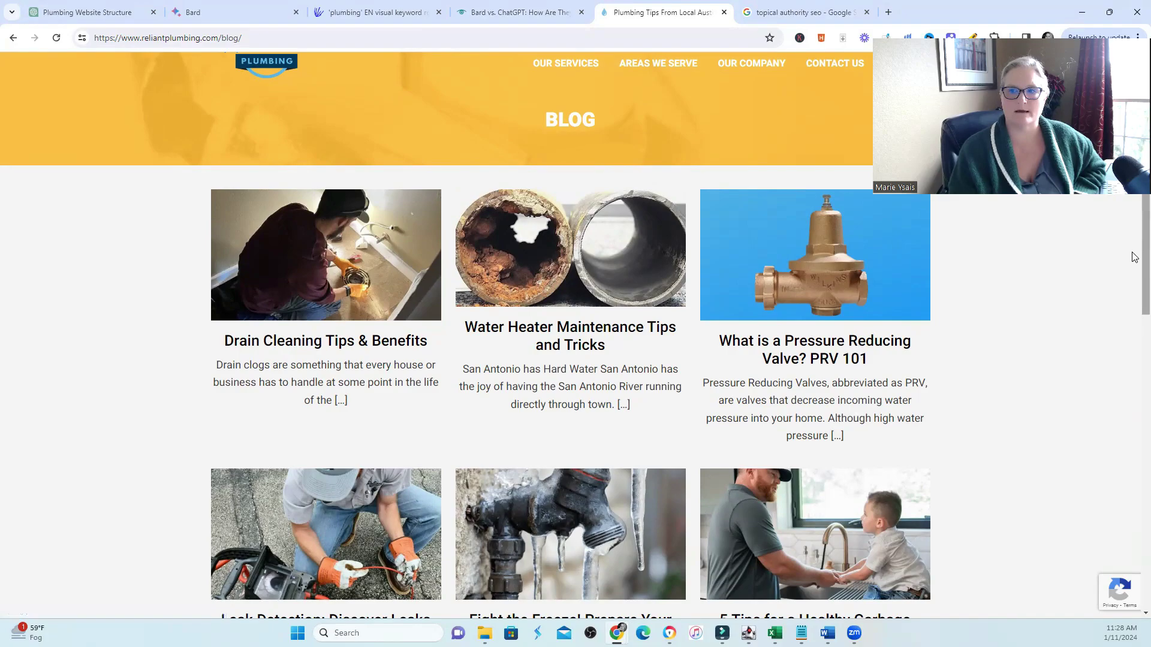
pyautogui.hotkey('alt', 'Right')
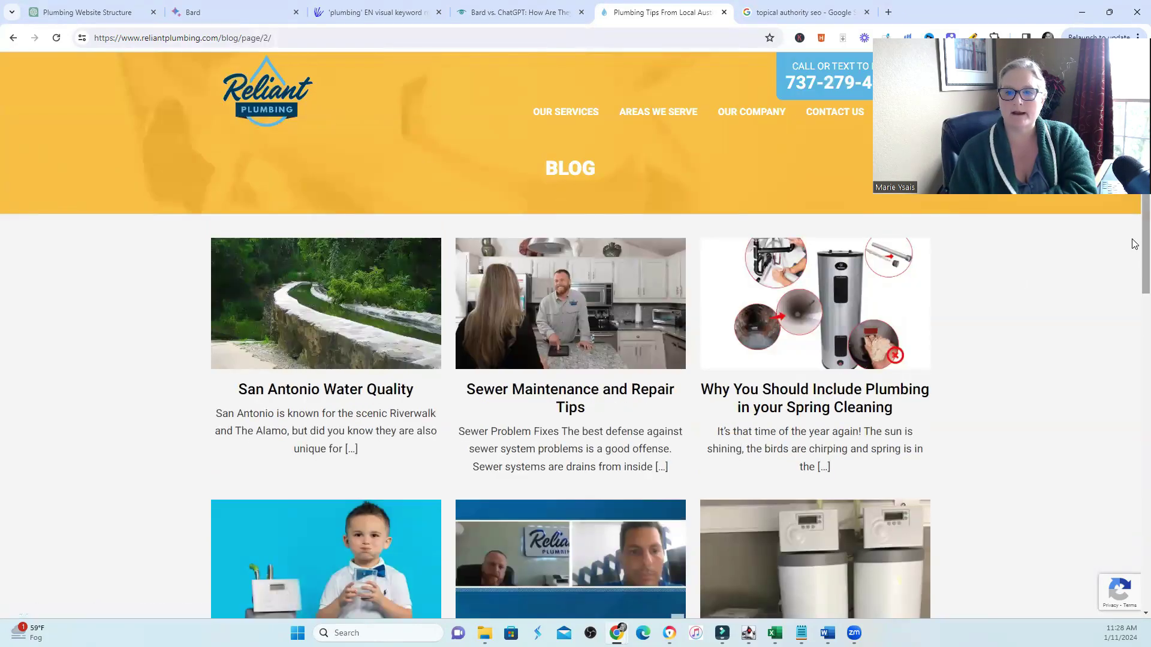
pyautogui.scroll(-2, 1132, 257)
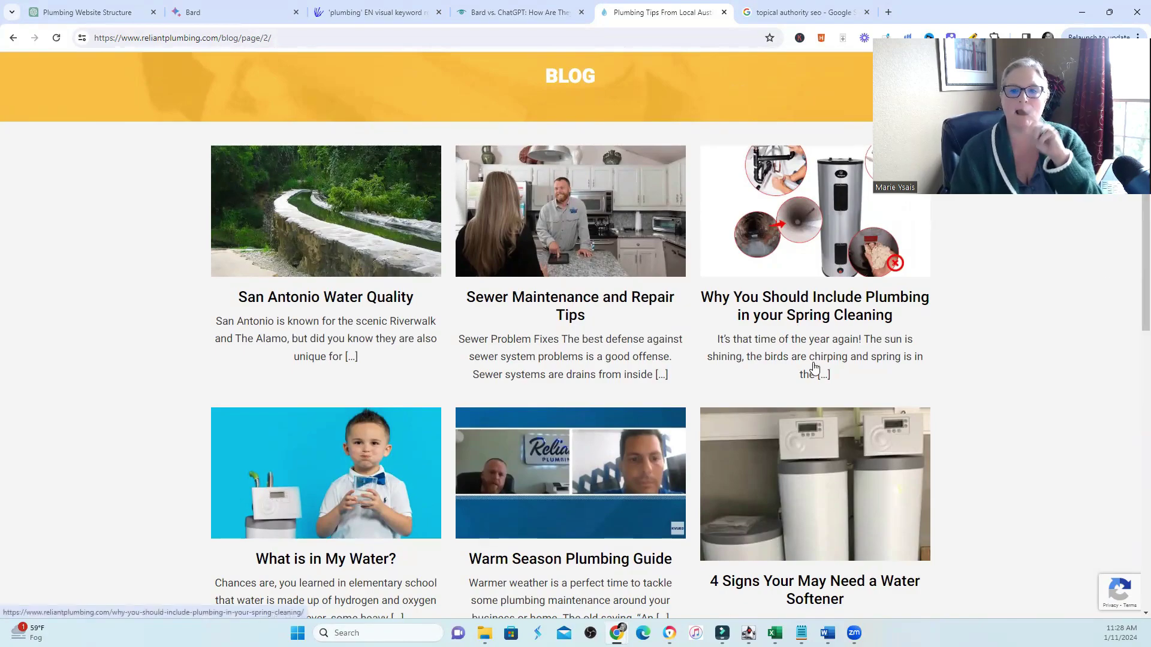
pyautogui.hotkey('alt', 'Left')
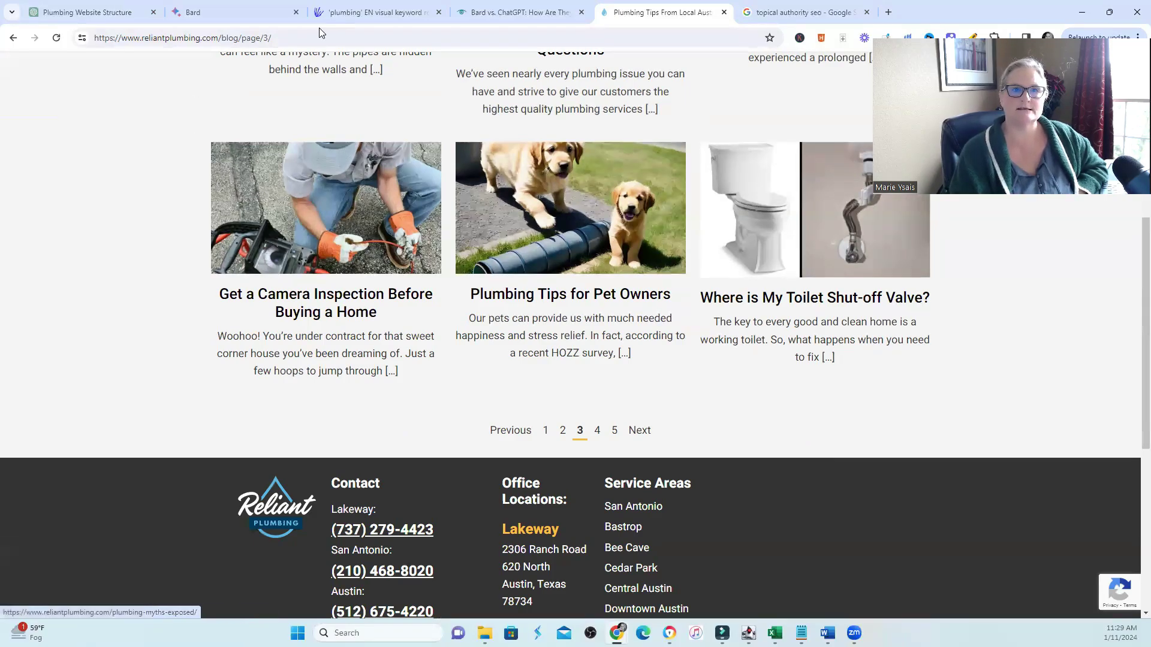
# In Bard, highlight the Leak Repair and Clog Removal subtopics, then switch back to the Reliant Plumbing blog
pyautogui.moveTo(210, 14)
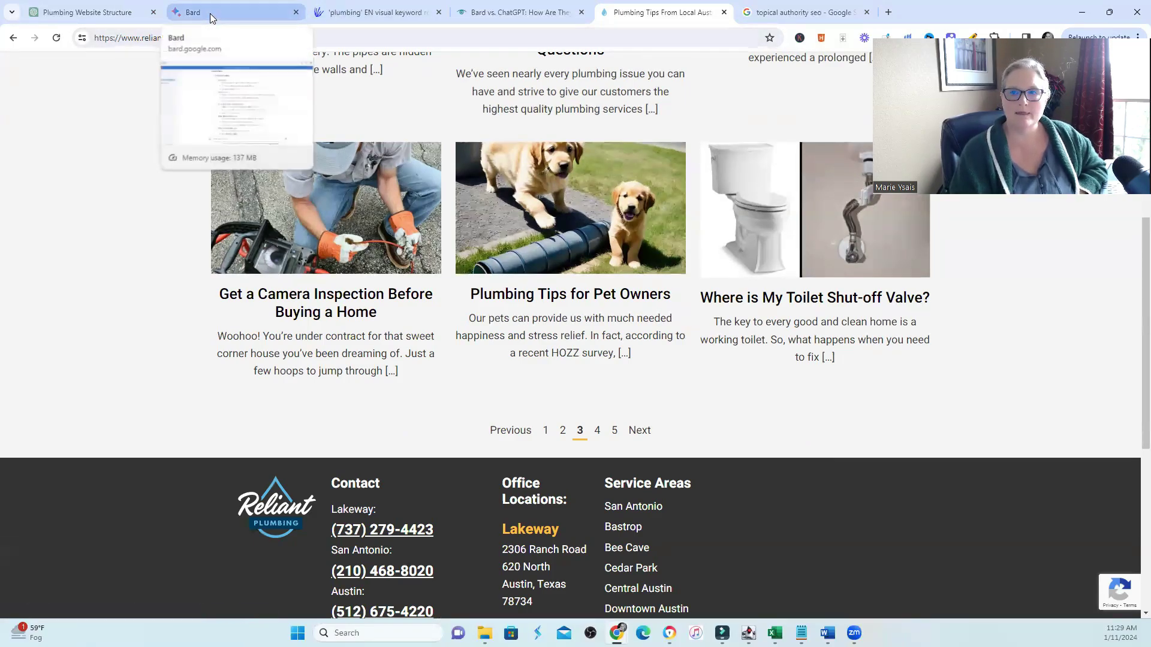
pyautogui.click(210, 14)
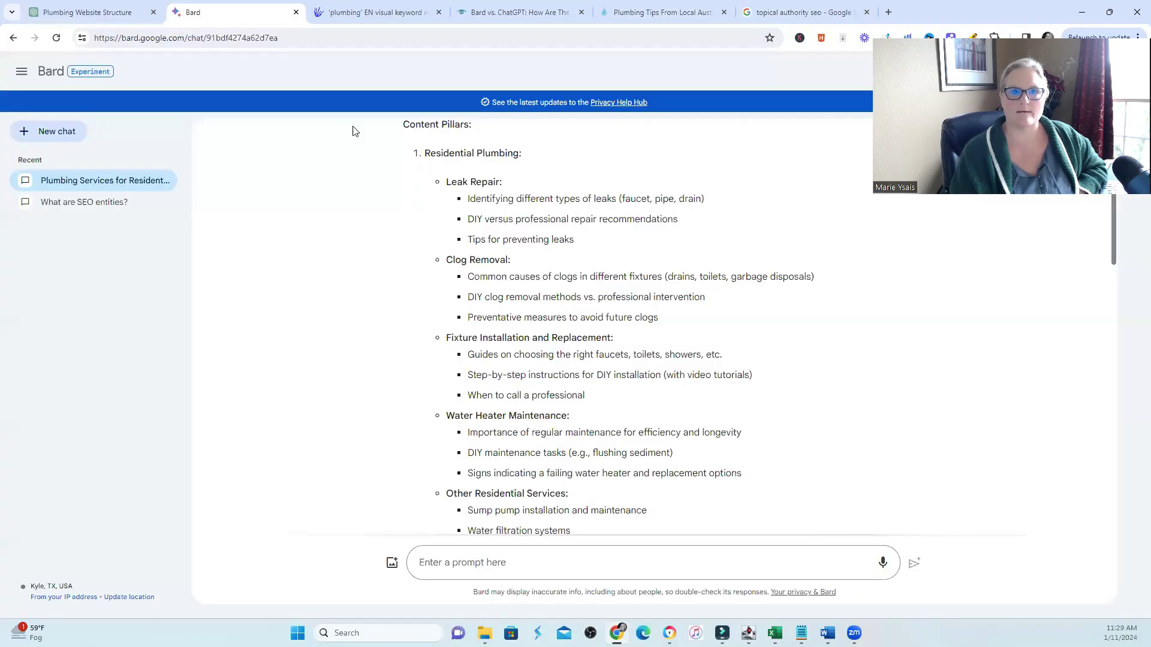
pyautogui.moveTo(468, 239); pyautogui.dragTo(557, 415)
pyautogui.click(460, 202)
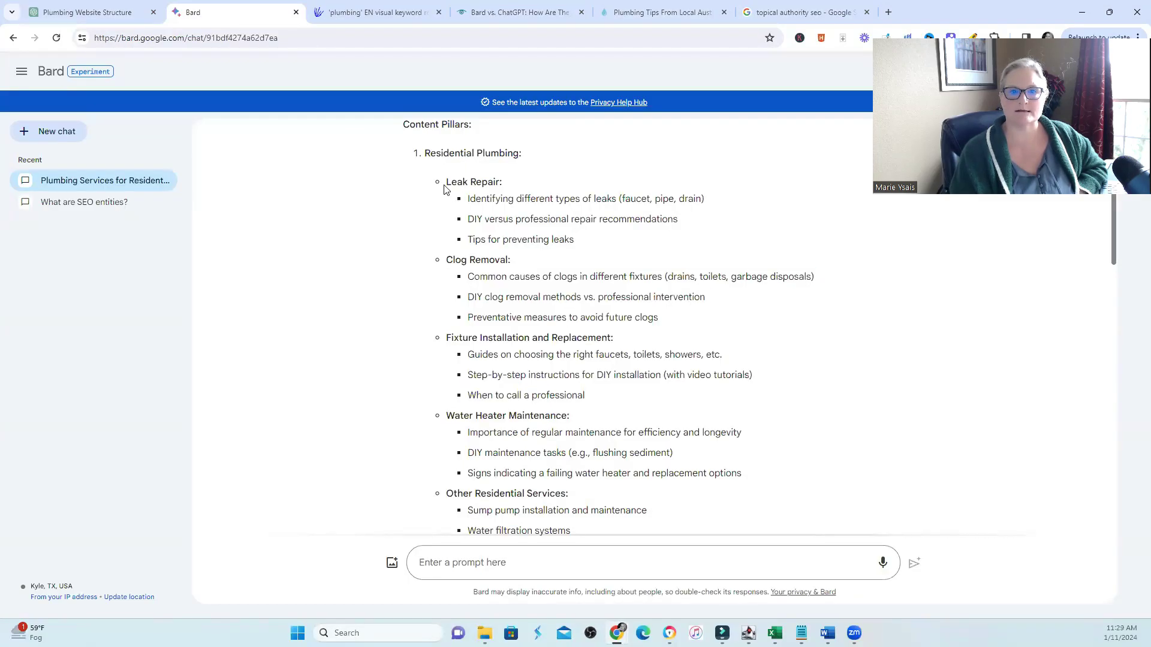
pyautogui.moveTo(444, 190); pyautogui.dragTo(671, 276)
pyautogui.click(498, 305)
pyautogui.doubleClick(467, 276)
pyautogui.click(666, 12)
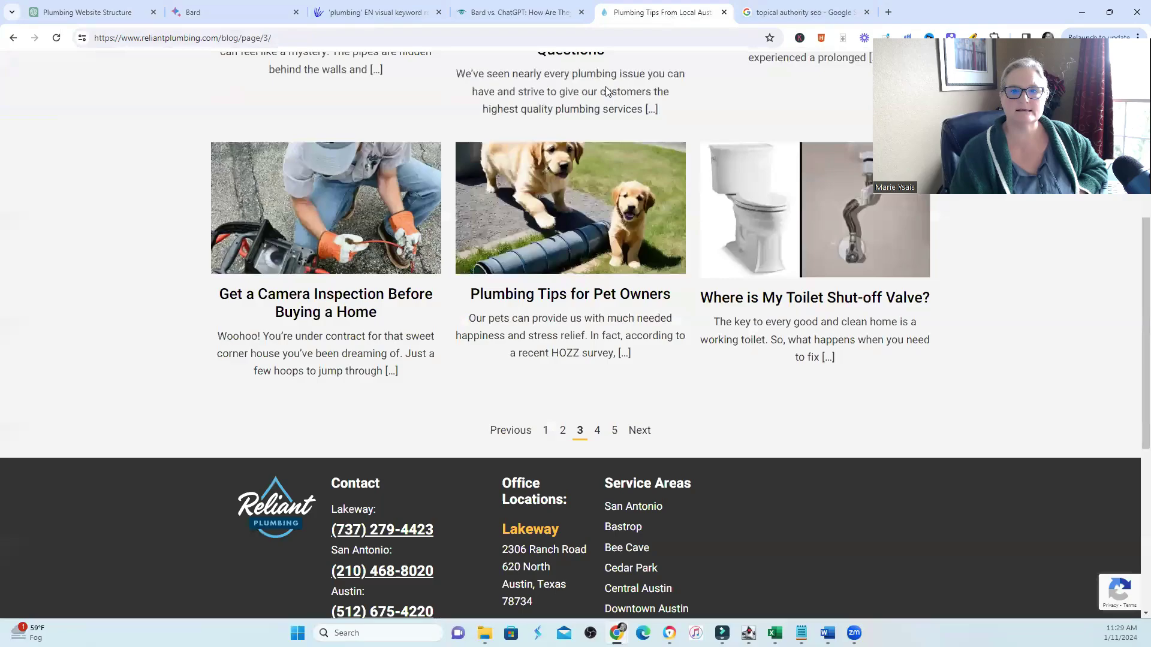